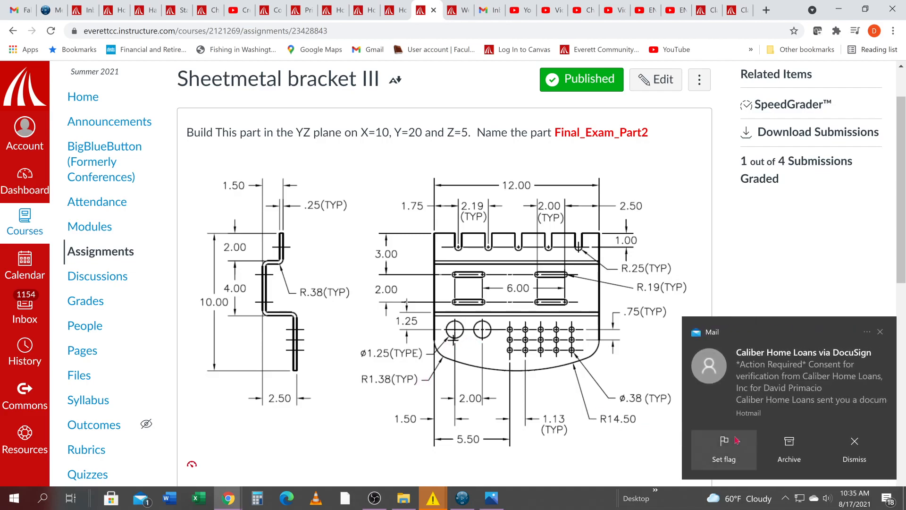
Dismiss the mail notification and switch from the assignment drawing to the bracket part in 3DEXPERIENCE
click(853, 448)
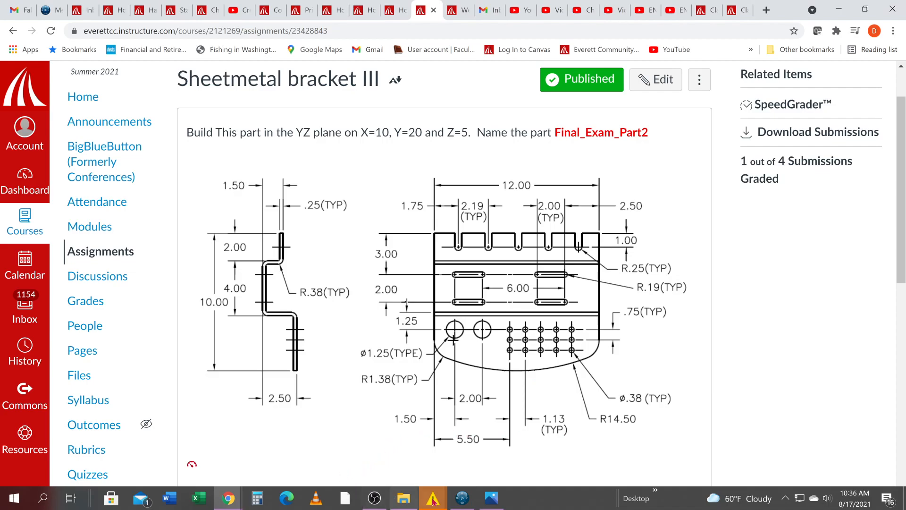
click(476, 499)
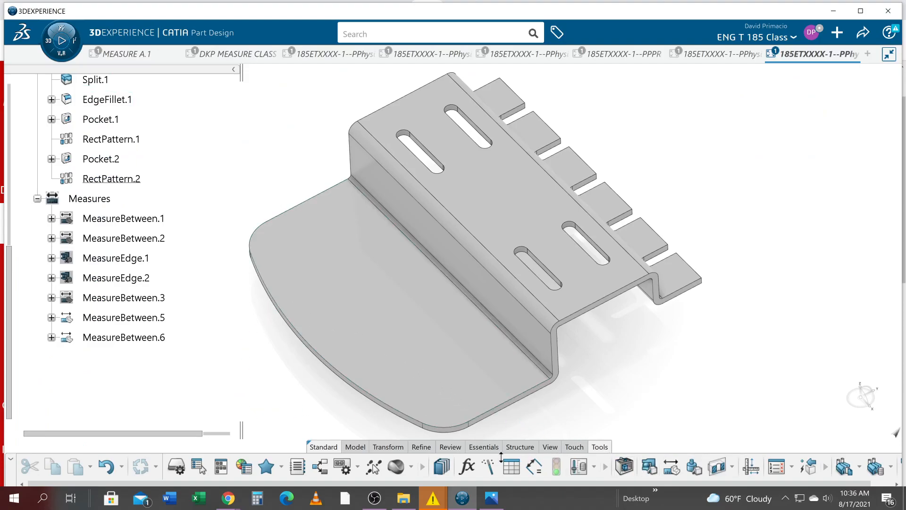
click(356, 448)
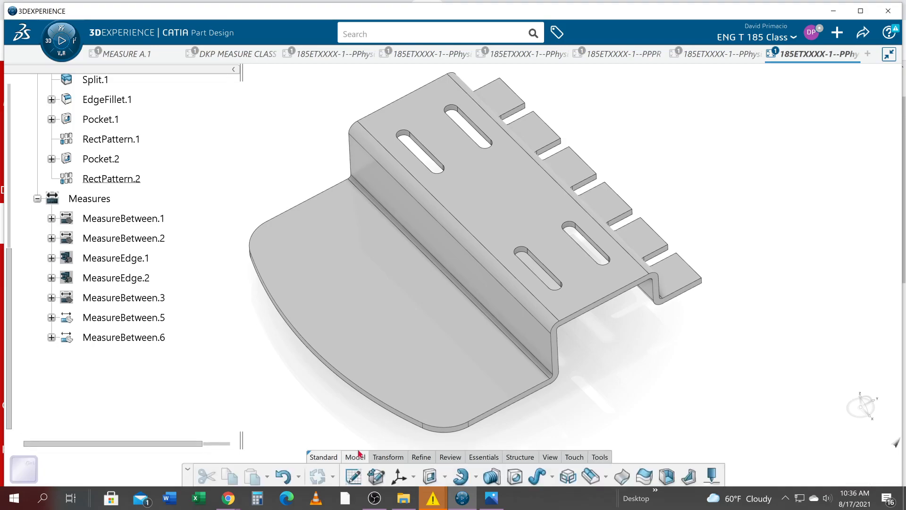
click(355, 478)
mouse_move(261, 340)
middle_down()
mouse_move(344, 363)
mouse_move(554, 307)
mouse_move(614, 309)
middle_up()
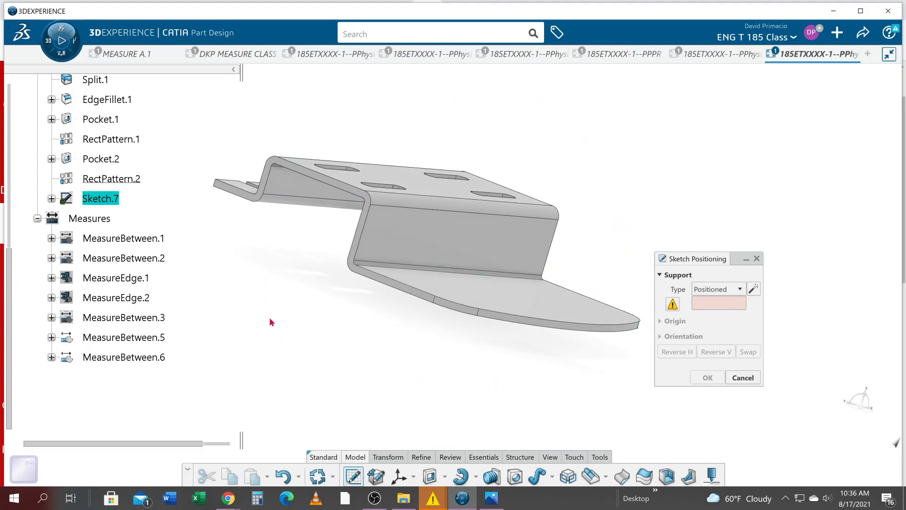
middle_drag(333, 305, 313, 375)
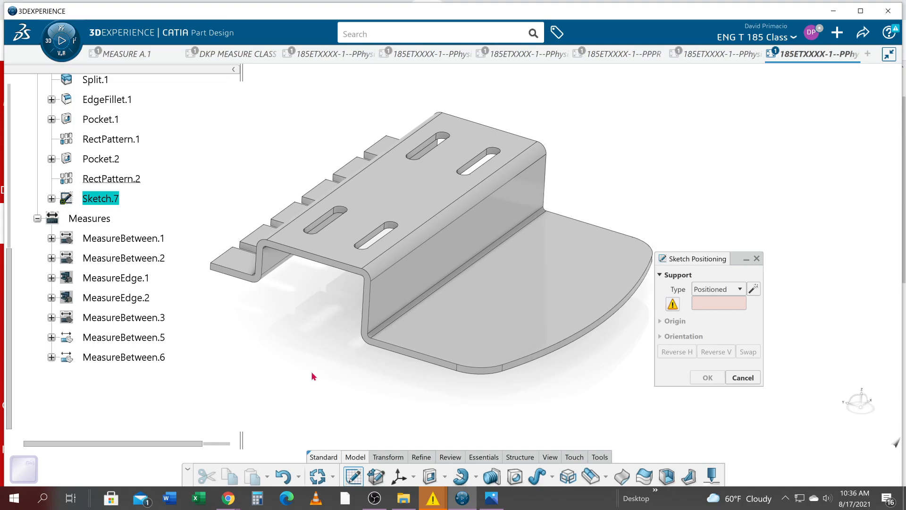
click(741, 376)
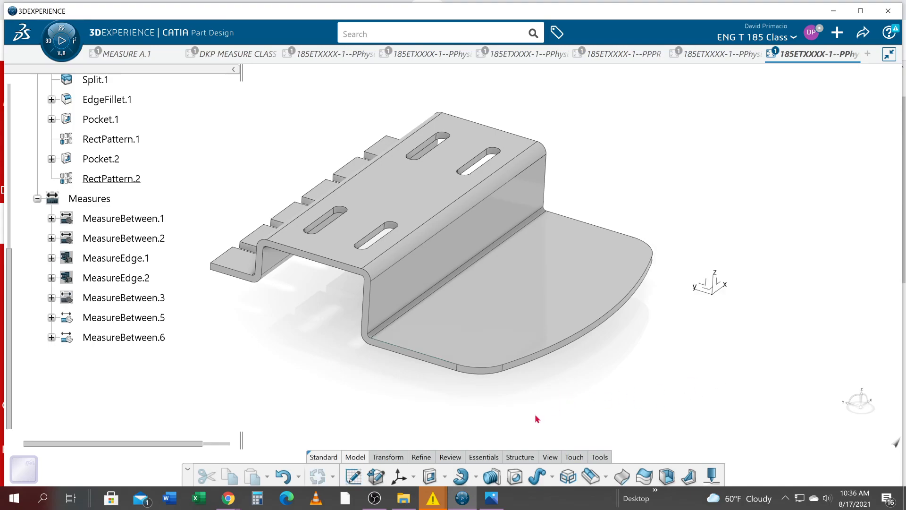
click(353, 476)
click(411, 353)
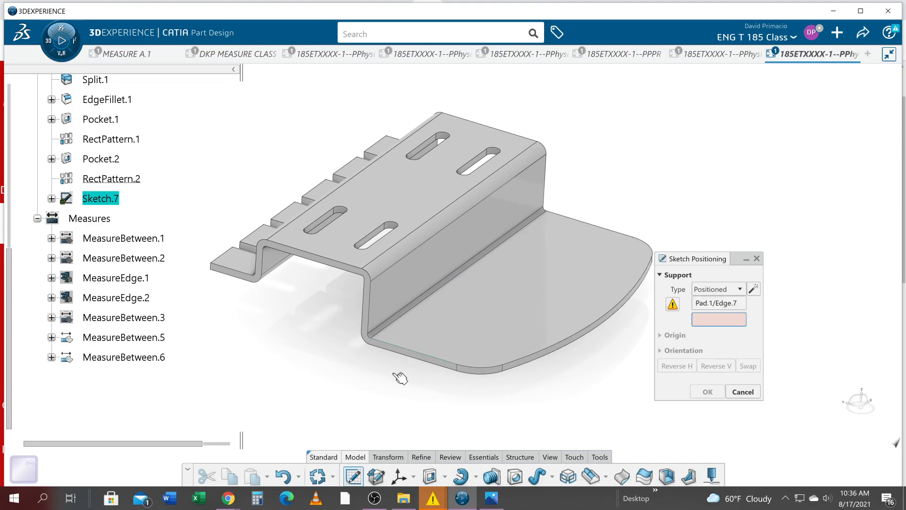
middle_drag(374, 390, 336, 384)
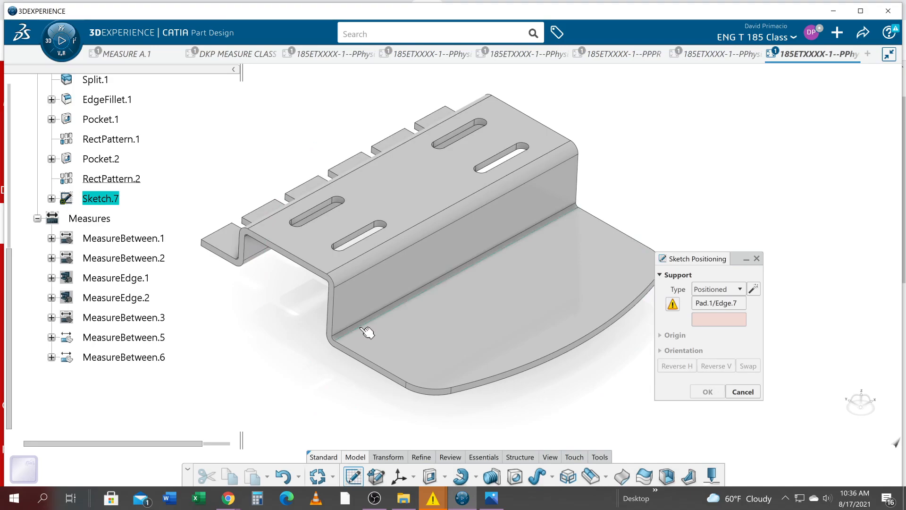
middle_drag(294, 366, 492, 358)
click(515, 336)
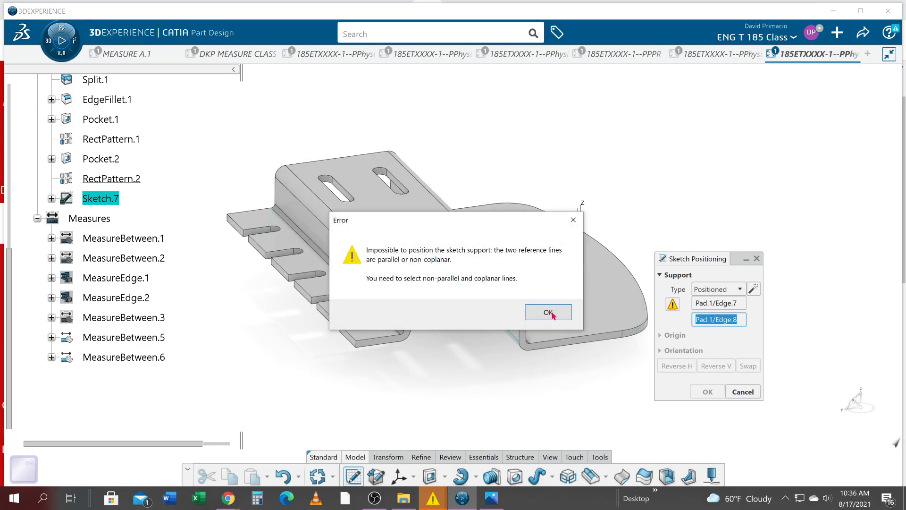
click(548, 319)
middle_drag(542, 382, 441, 355)
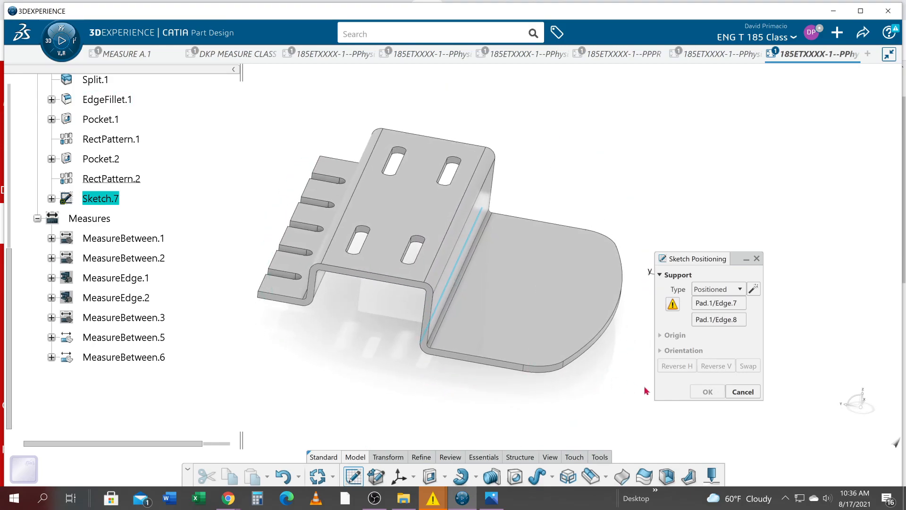
click(739, 393)
Place a hole on the top face of the rounded lower flange, referenced to its straight side edge and the notched flange's outer edge
middle_drag(494, 410, 469, 437)
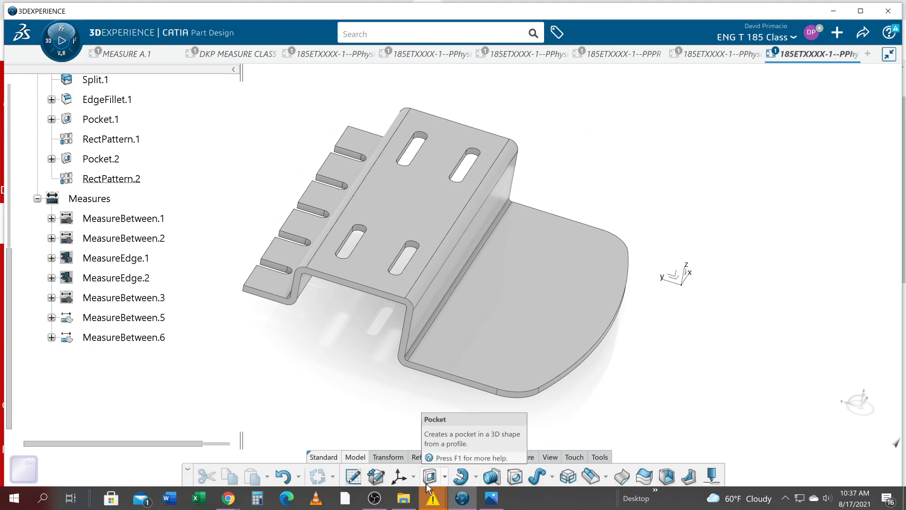
click(515, 475)
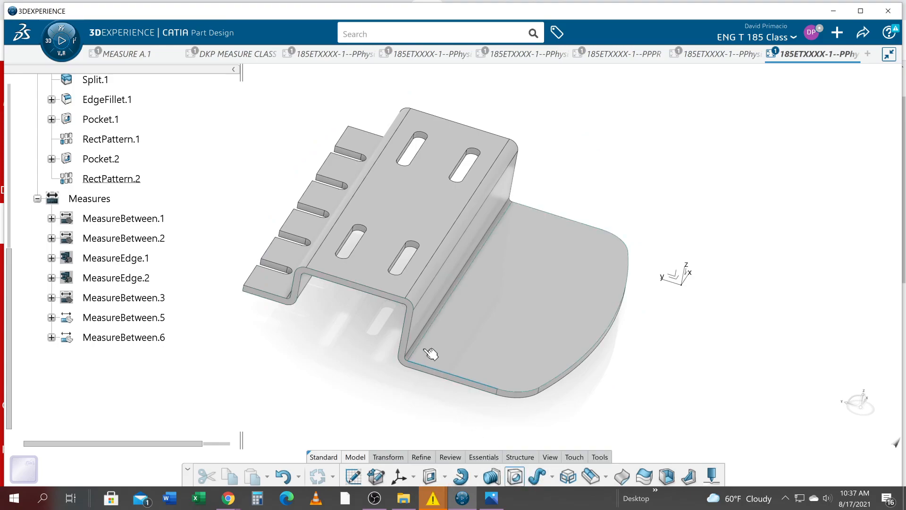
click(423, 352)
click(459, 377)
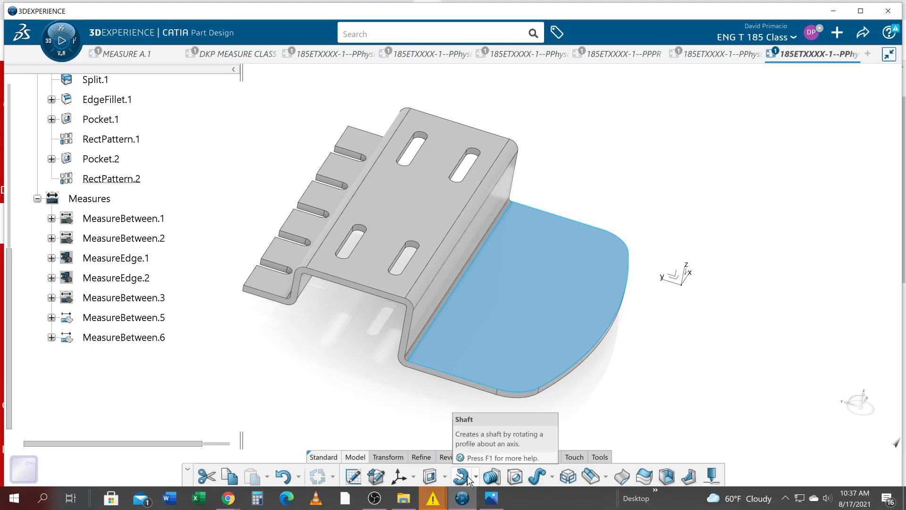
click(585, 429)
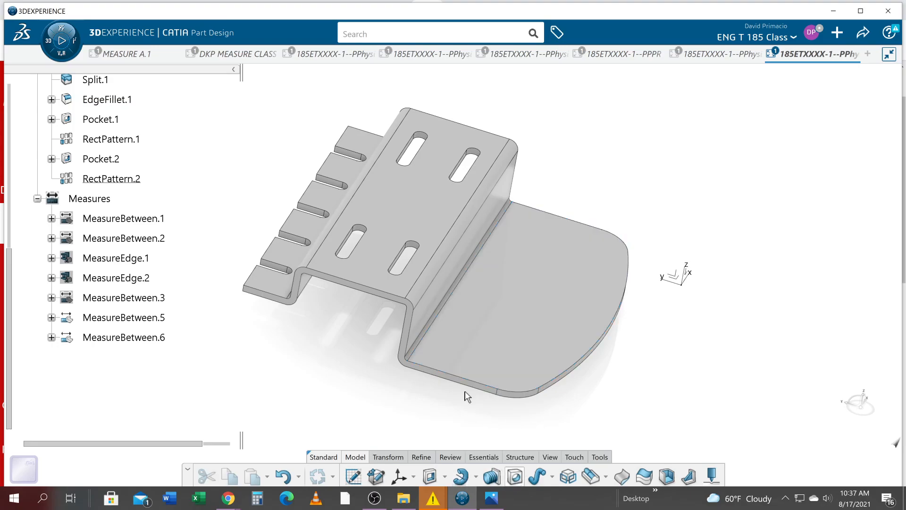
click(444, 374)
click(491, 351)
middle_drag(394, 429, 303, 235)
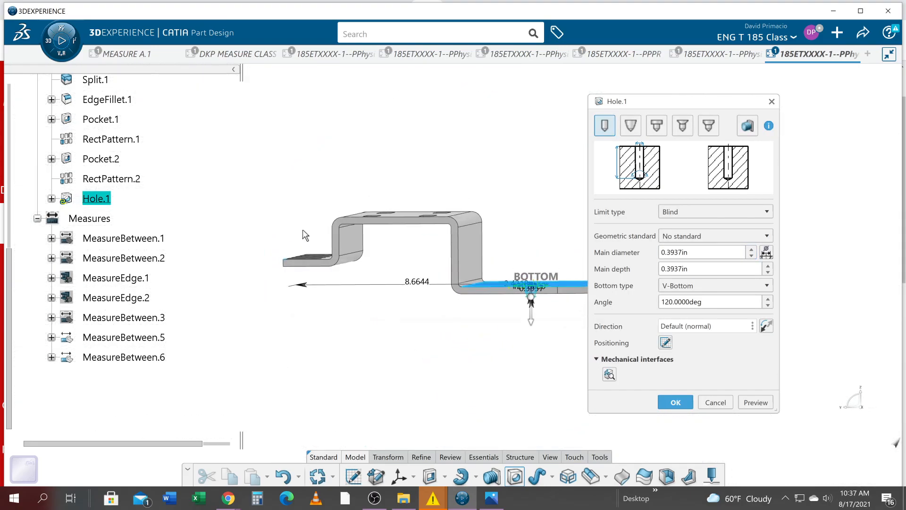
middle_drag(502, 354, 369, 424)
Set the hole's centre 7 in from the notched flange's reference edge and 1.5 in from the side edge, checking the drawing
key(alt+Tab)
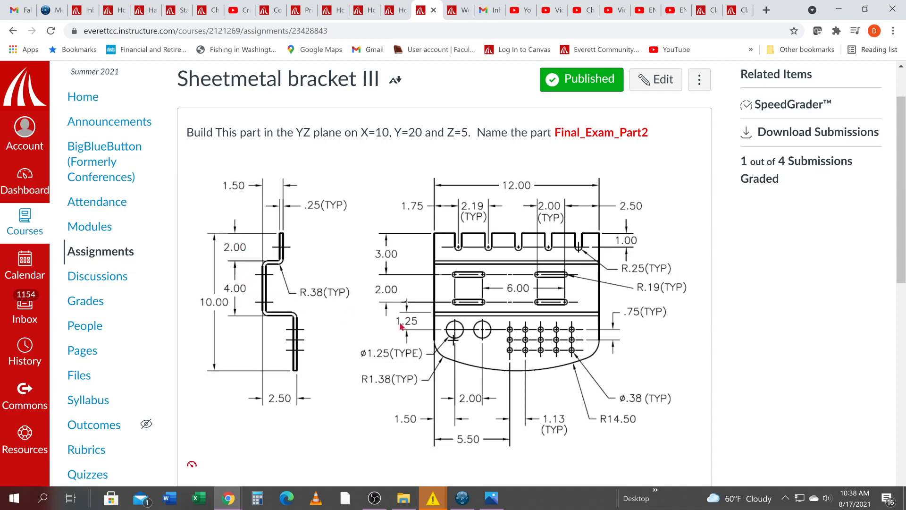
key(alt+Tab)
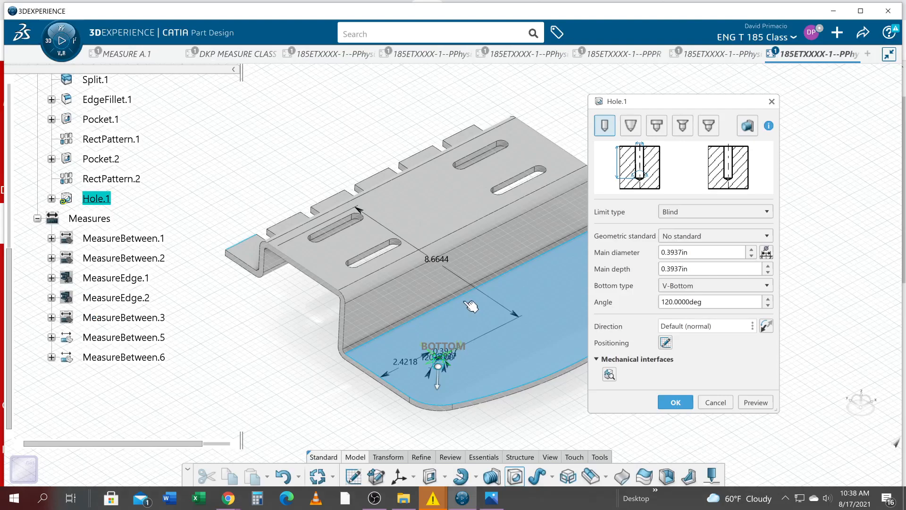
double_click(447, 269)
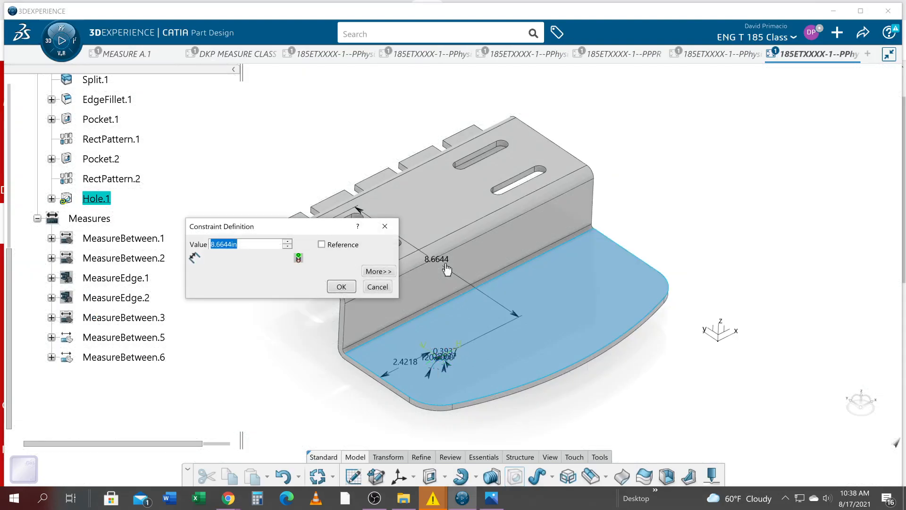
text(7.0000in)
click(341, 287)
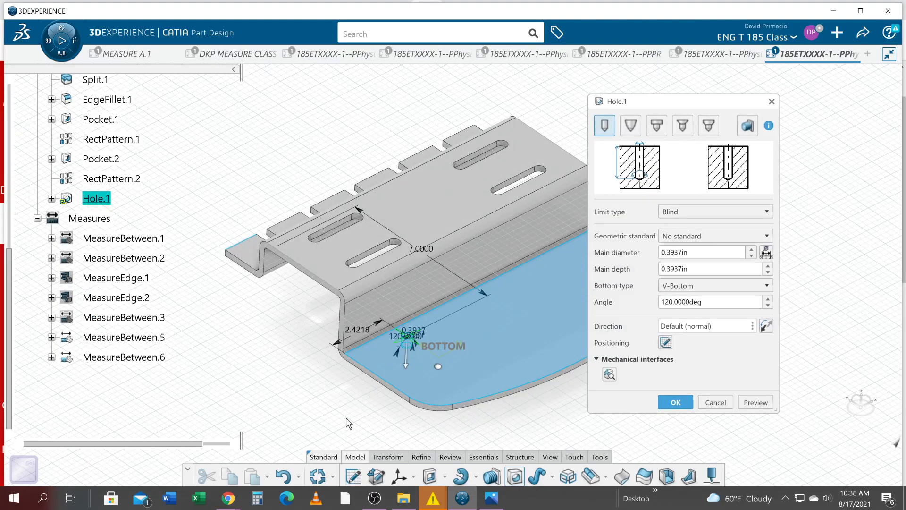
double_click(365, 333)
text(1)
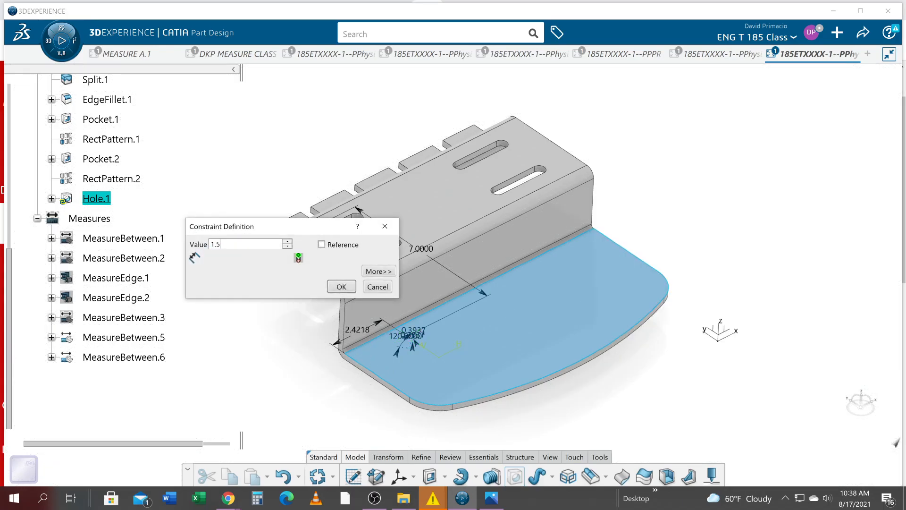
text(.5)
click(341, 287)
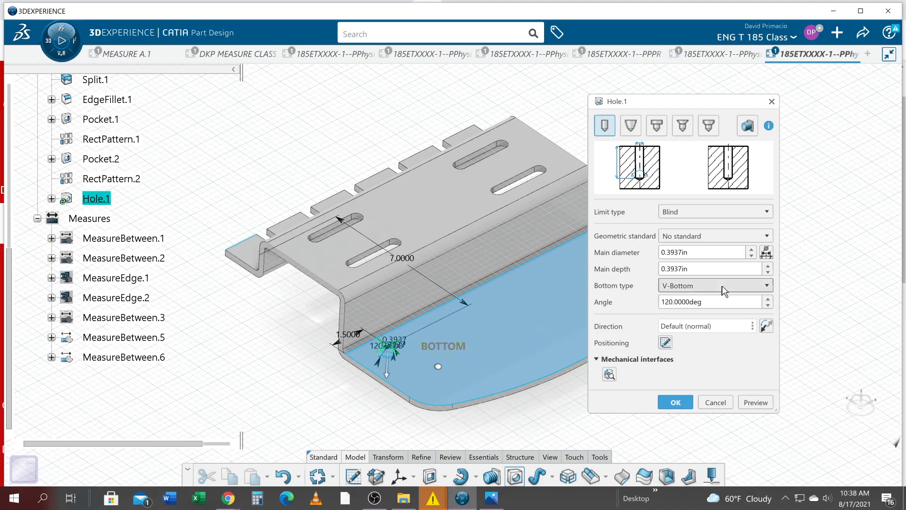
Set the hole's diameter to 1.25 in with limit type Up To Last, preview it and create the hole
double_click(704, 251)
text(1.25)
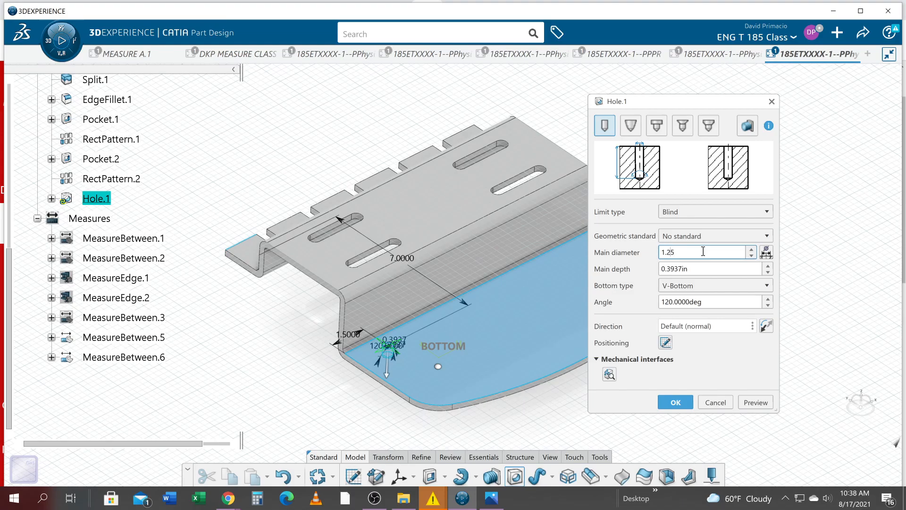
click(708, 212)
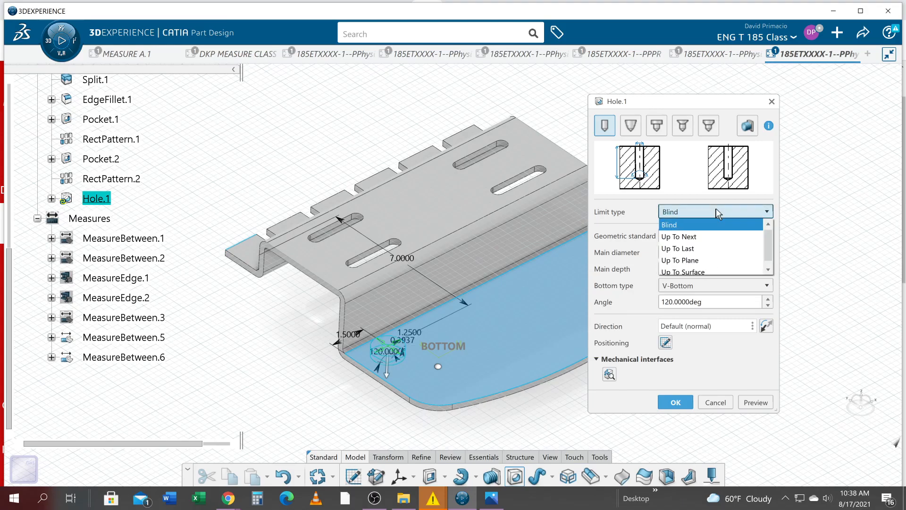
click(706, 244)
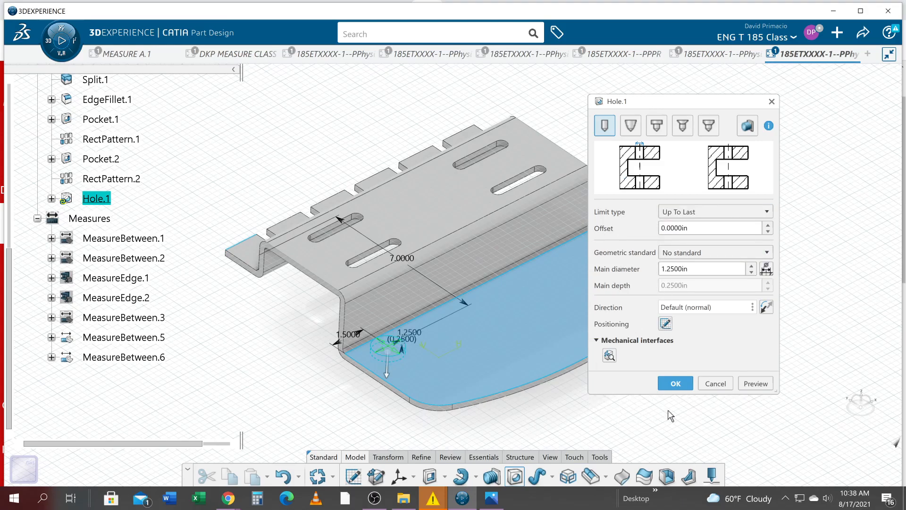
click(755, 385)
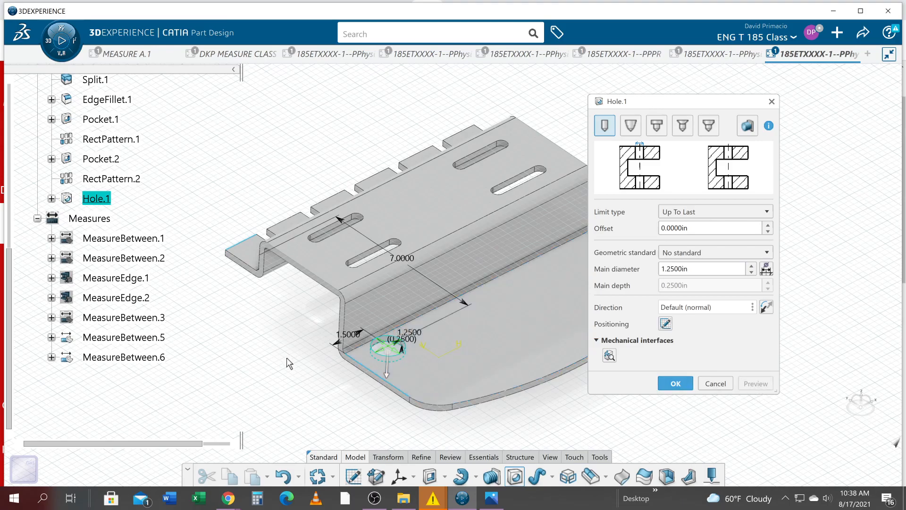
middle_drag(388, 383, 418, 431)
key(alt+Tab)
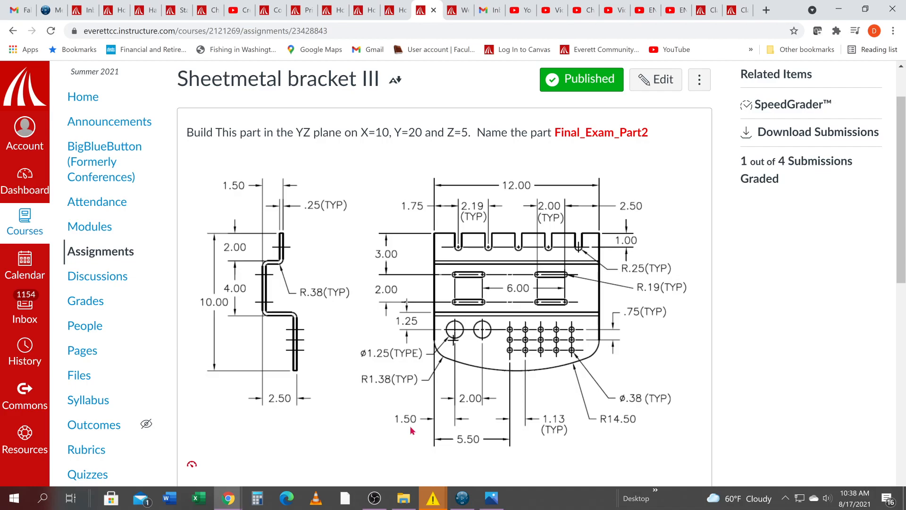
key(alt+Tab)
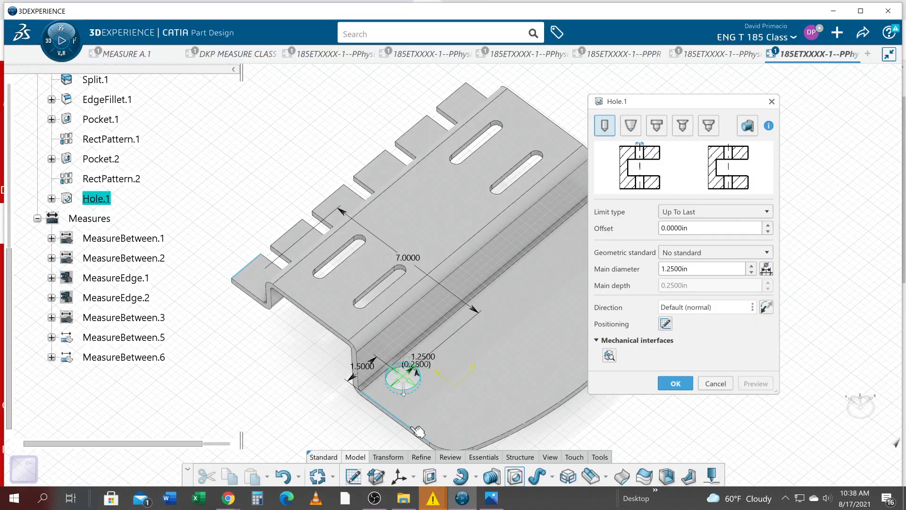
click(675, 383)
middle_drag(597, 410, 600, 457)
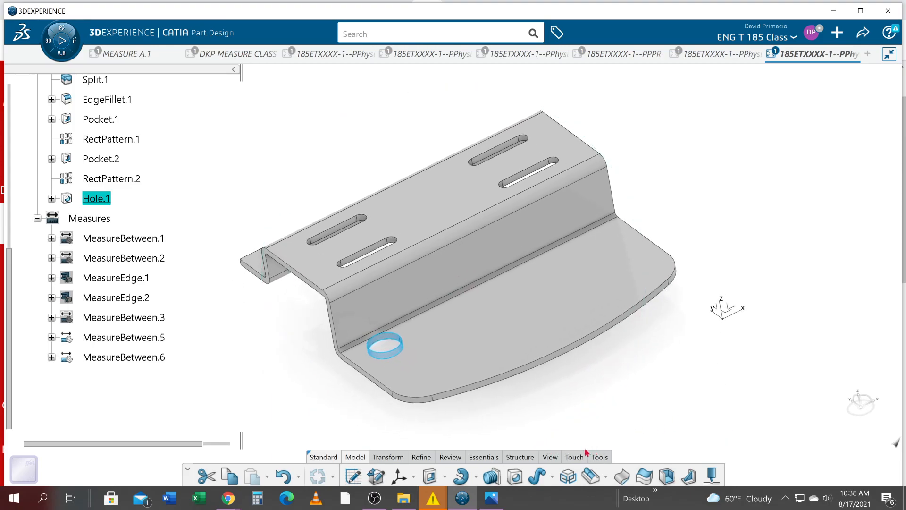
click(377, 504)
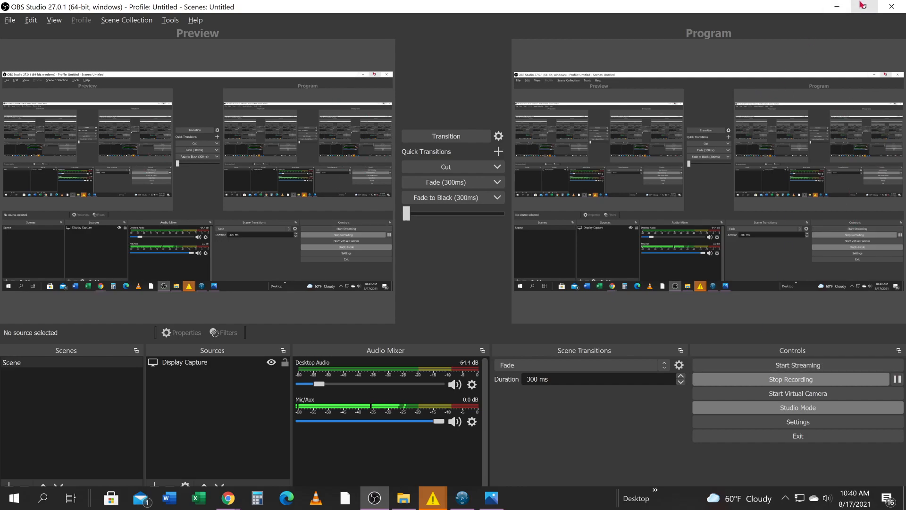
click(837, 6)
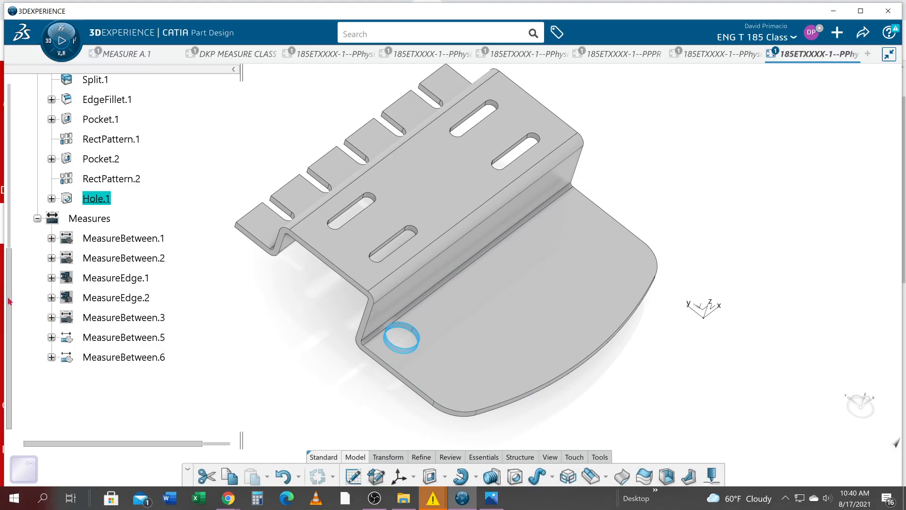
Open the profile sketch under Pad.1, examine it face-on, and exit the sketch
scroll(8, 301, up, 5)
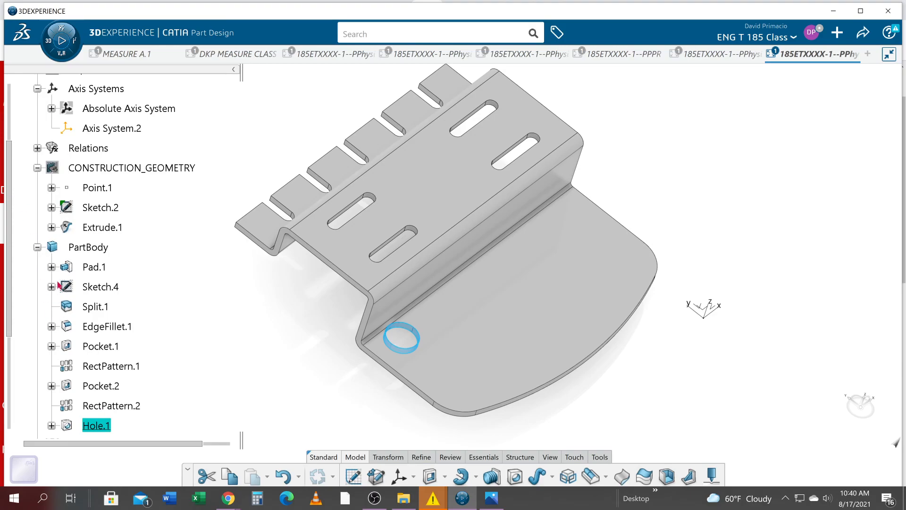
click(52, 267)
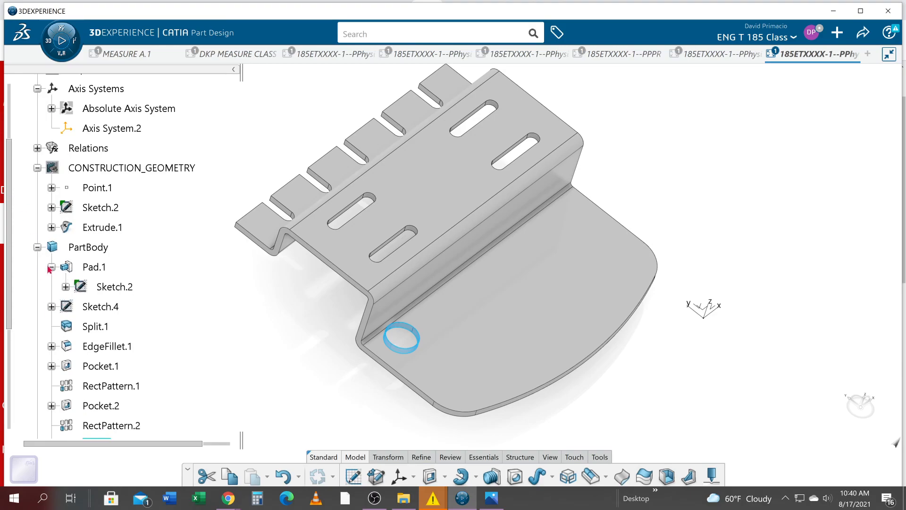
double_click(125, 288)
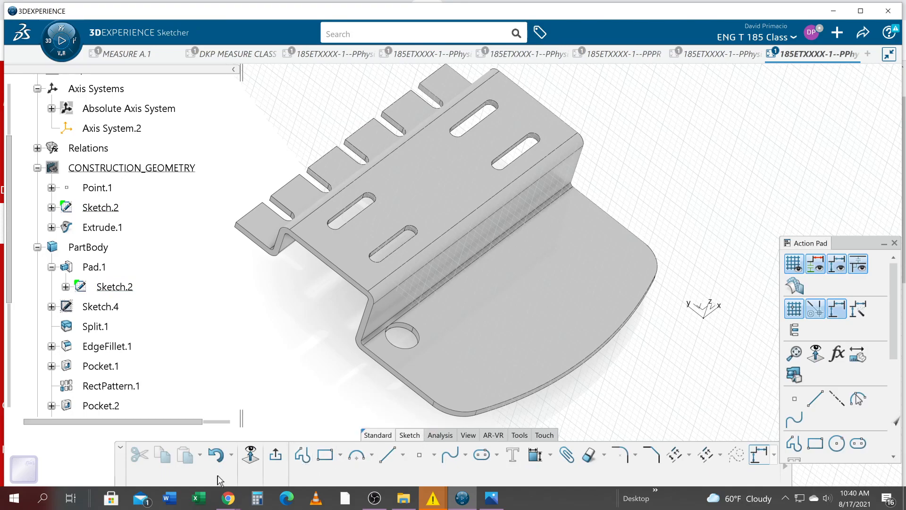
click(251, 460)
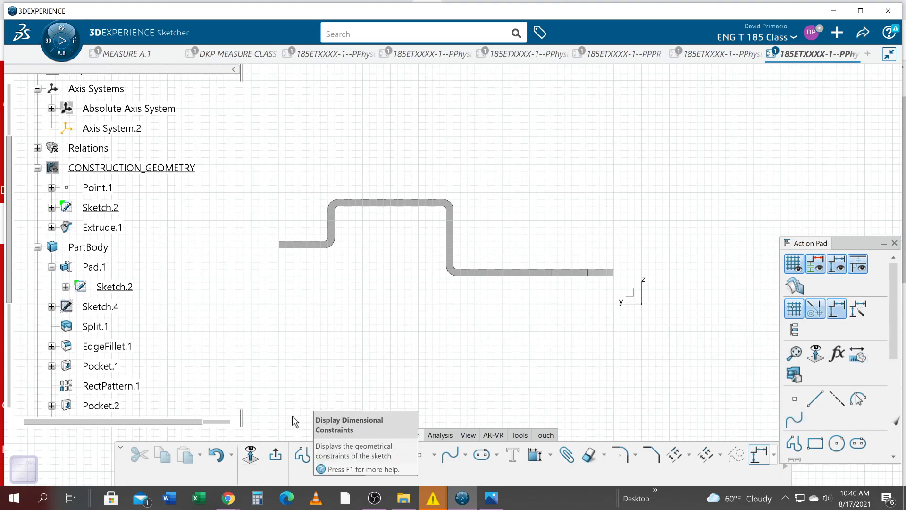
click(276, 457)
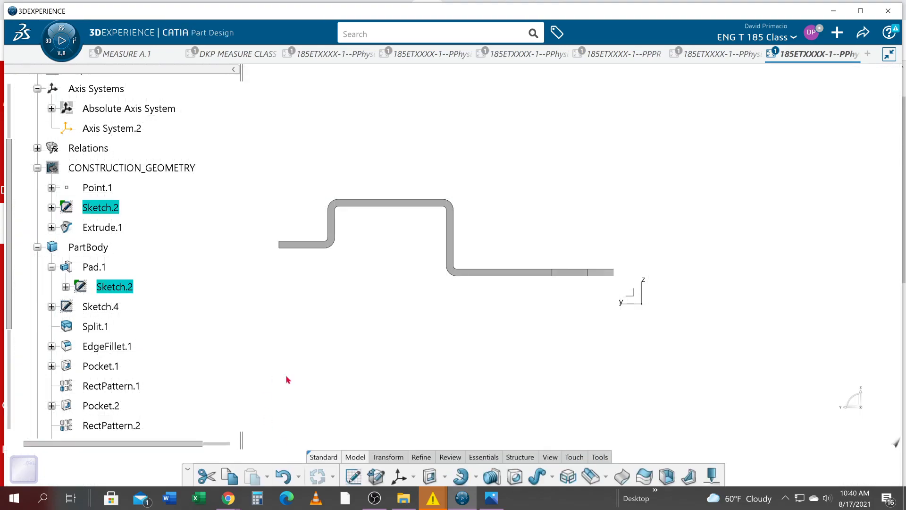
Reopen the profile sketch of Pad.1, close the floating Action Pad, and exit the sketch
double_click(98, 208)
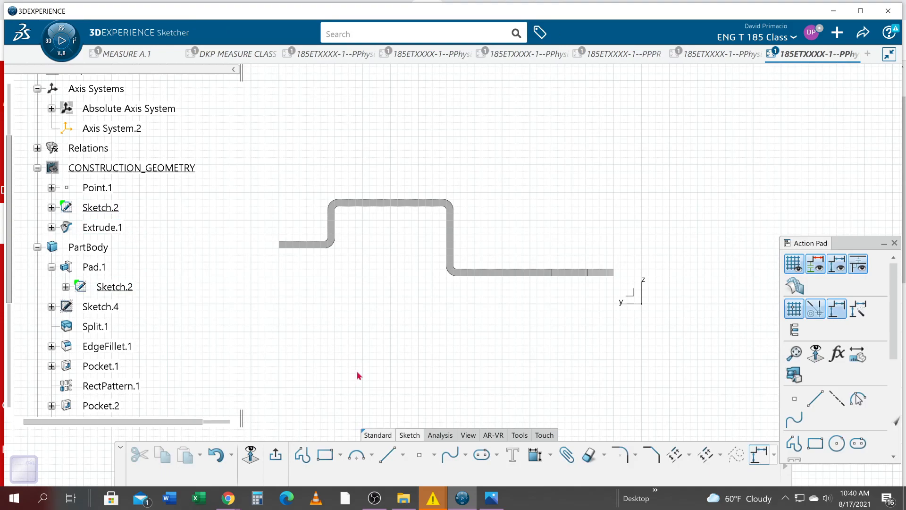
click(894, 243)
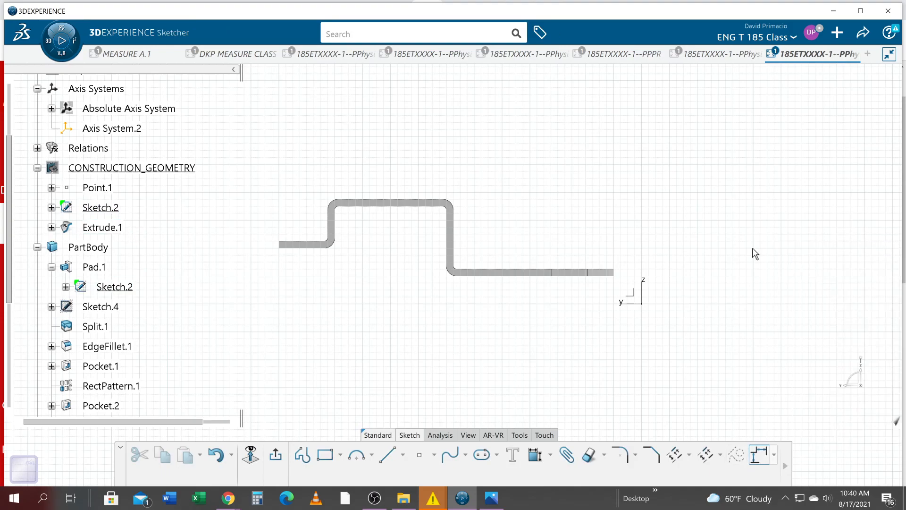
click(51, 267)
click(52, 267)
double_click(94, 270)
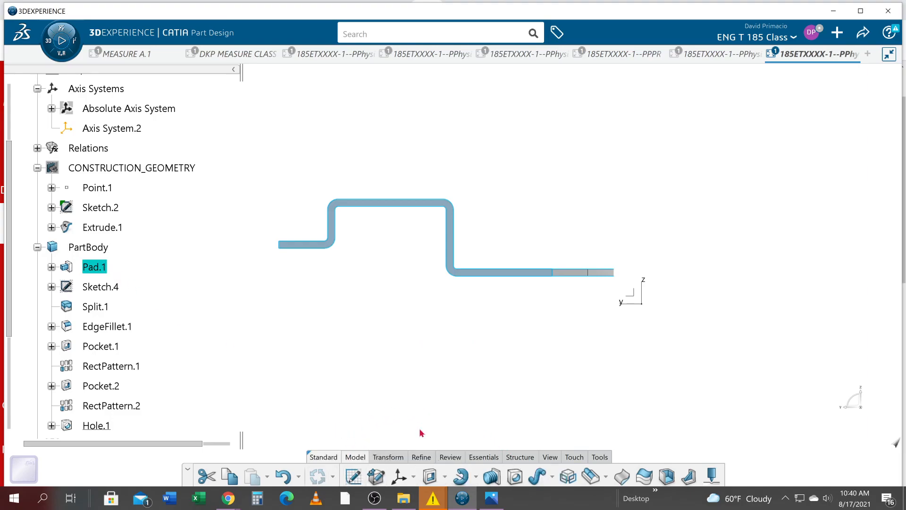
Show the bracket in isometric view and open the definition of Pad.1 for editing
click(548, 456)
click(508, 473)
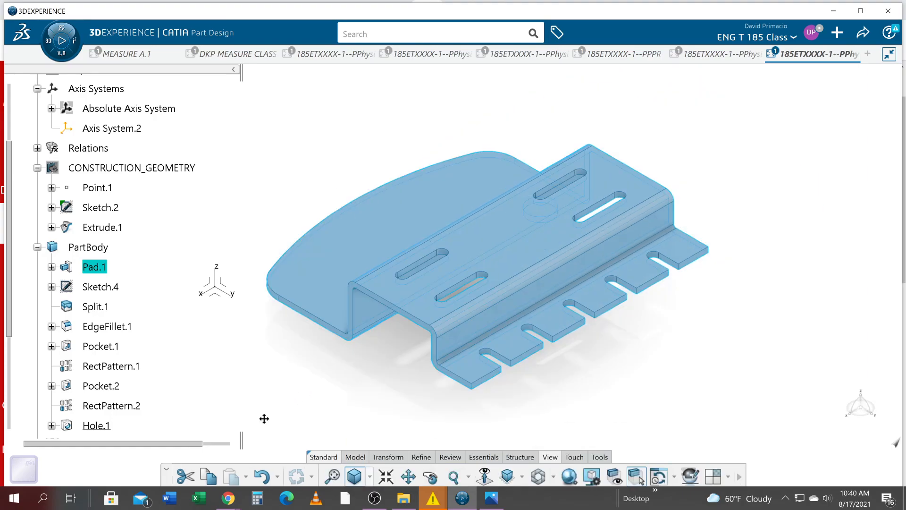
double_click(329, 286)
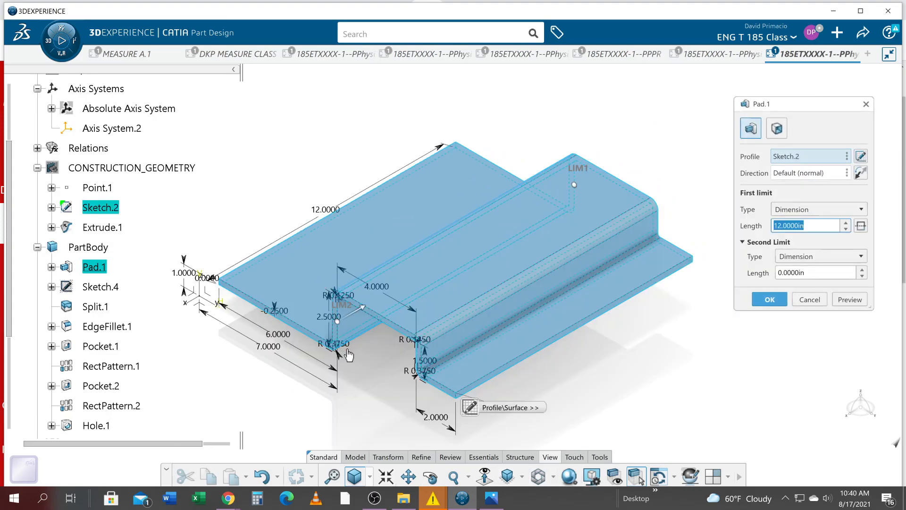
middle_drag(273, 396, 384, 402)
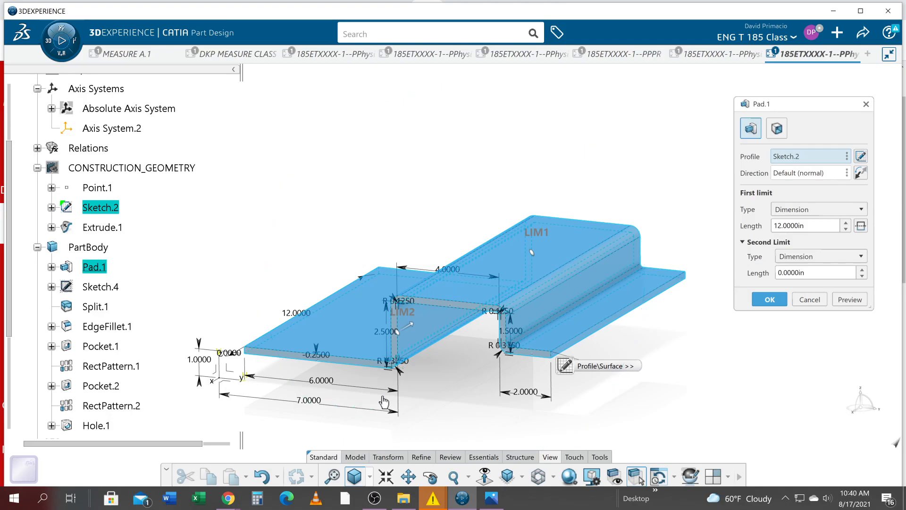
Open the profile sketch from the pad's definition, examine it face-on, and return to the definition
click(862, 156)
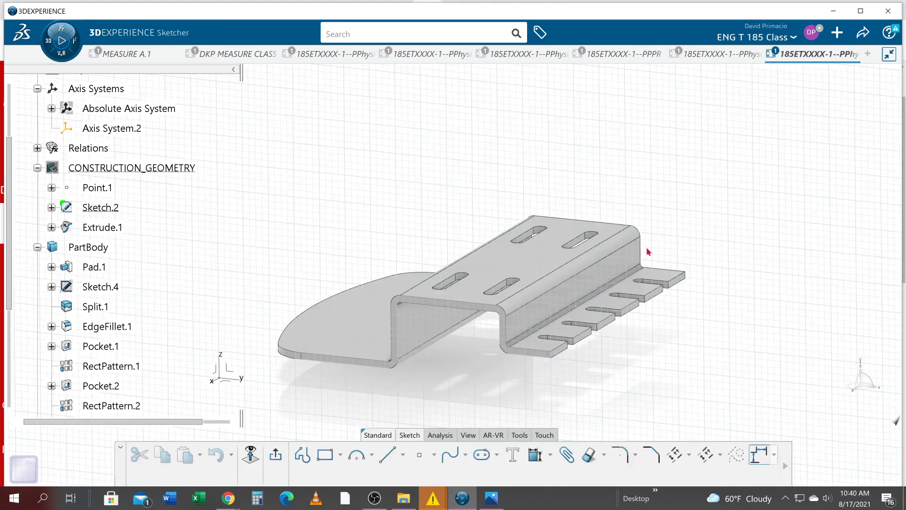
click(252, 456)
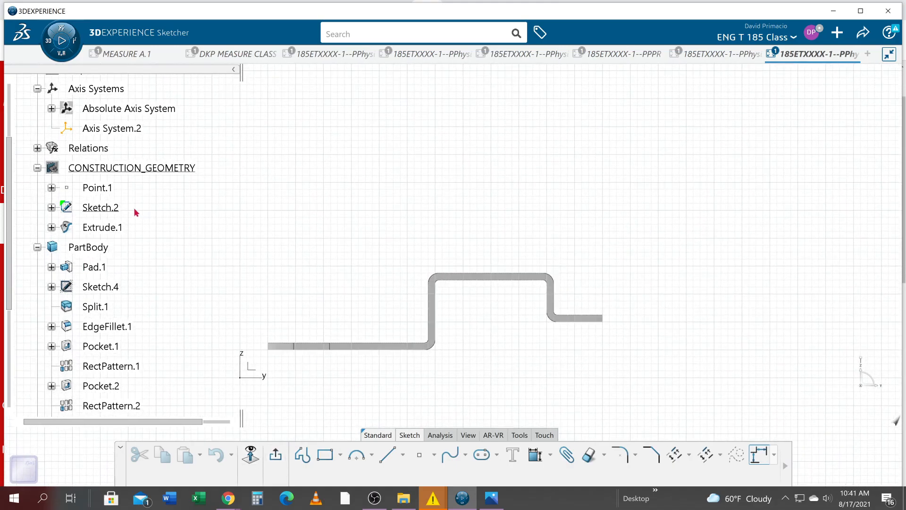
click(276, 455)
mouse_move(550, 376)
middle_down()
mouse_move(478, 376)
mouse_move(425, 326)
middle_up()
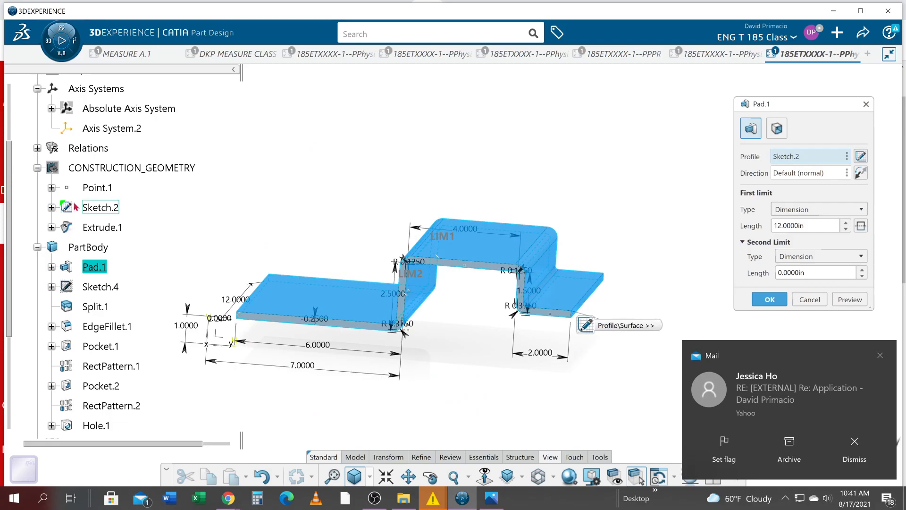
Set the width of the raised top section in Pad.1's profile to 3.5 in
click(110, 207)
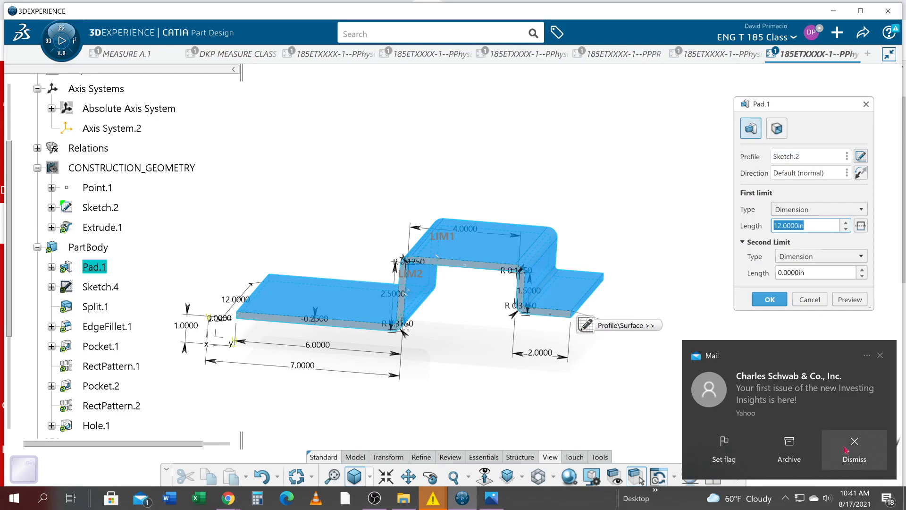
click(847, 449)
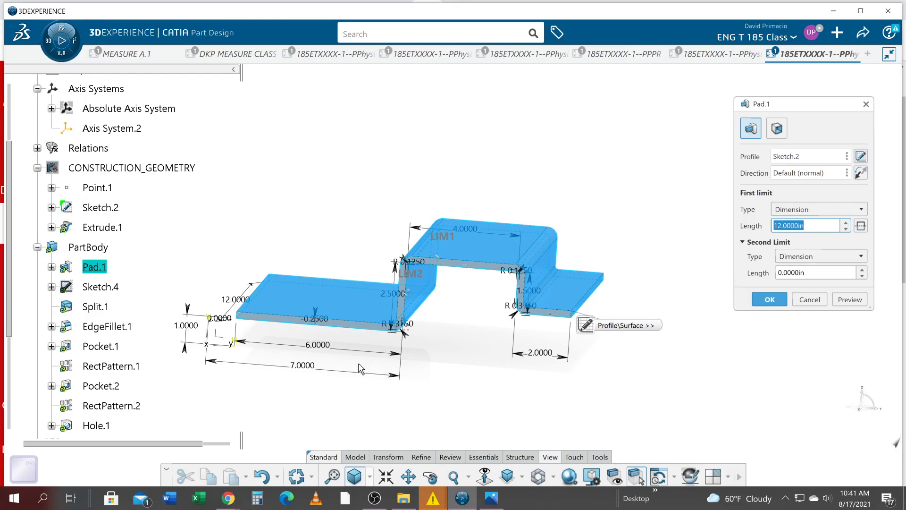
middle_drag(456, 368, 564, 261)
middle_drag(505, 293, 405, 269)
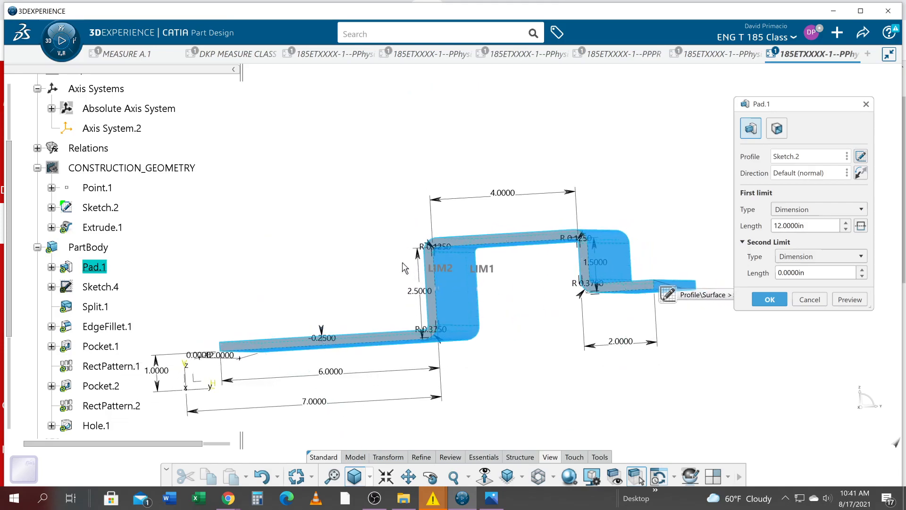
middle_drag(489, 324, 522, 318)
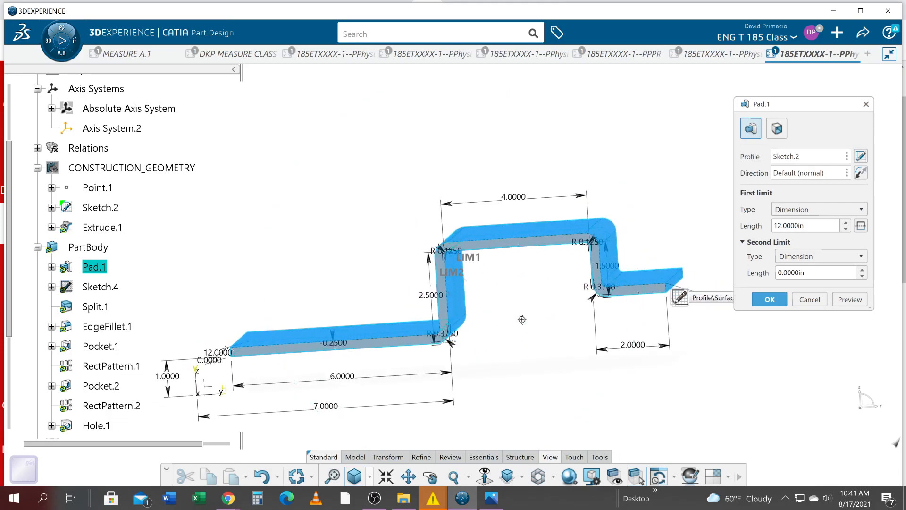
double_click(522, 203)
text(3.5)
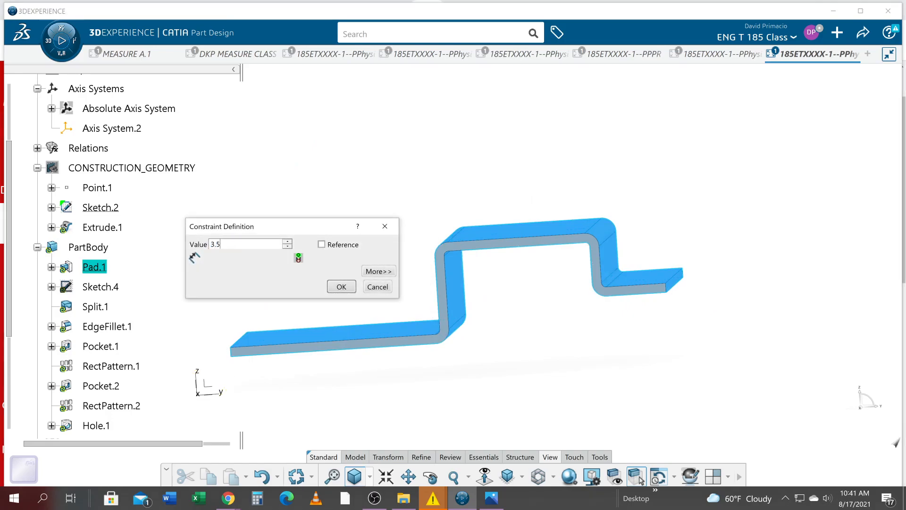
key(Return)
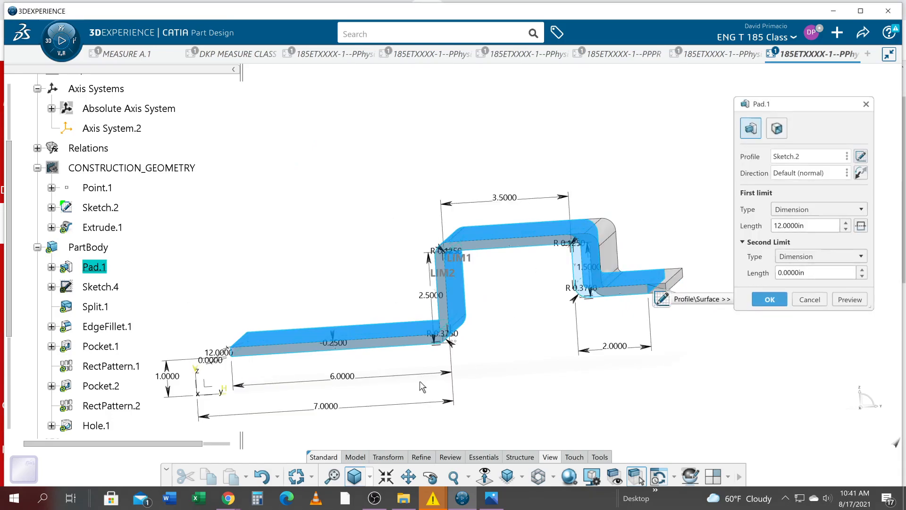
Check the side view in the assignment drawing and set the notched flange's length in Pad.1's profile to 1.75 in
middle_drag(360, 409, 371, 384)
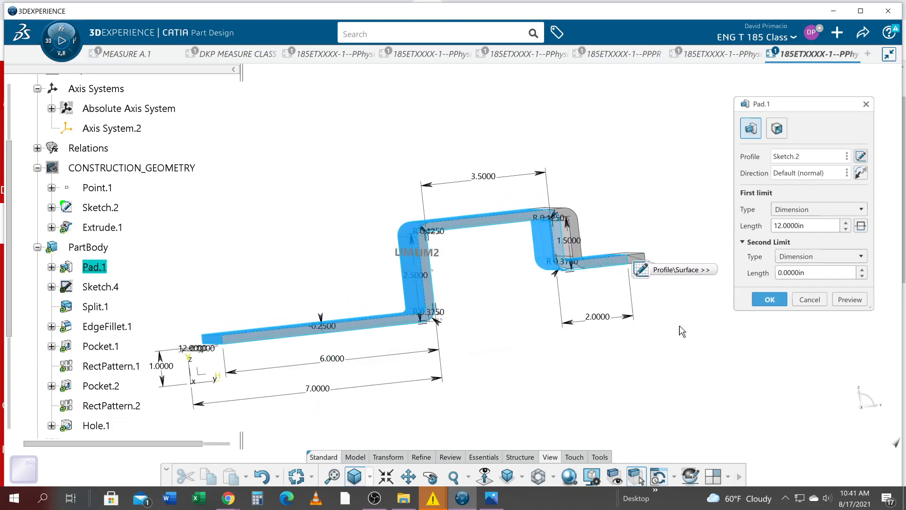
middle_drag(522, 363, 554, 351)
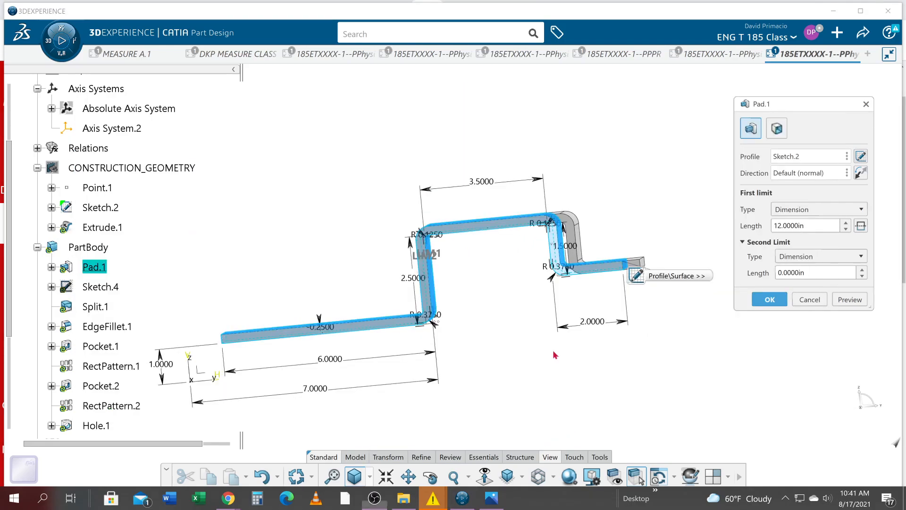
key(alt+Tab)
key(alt+Tab)
key(alt+Tab)
key(Tab)
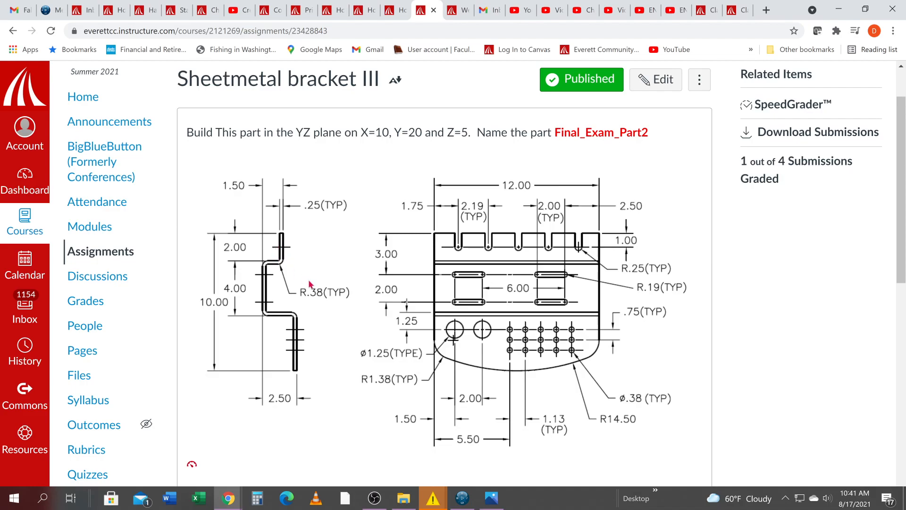
key(alt+Tab)
middle_drag(502, 330, 517, 317)
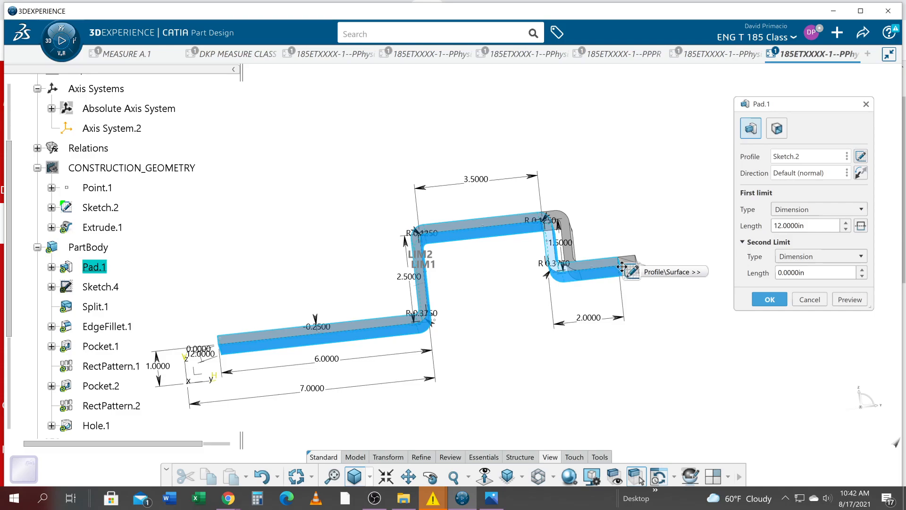
key(alt+Tab)
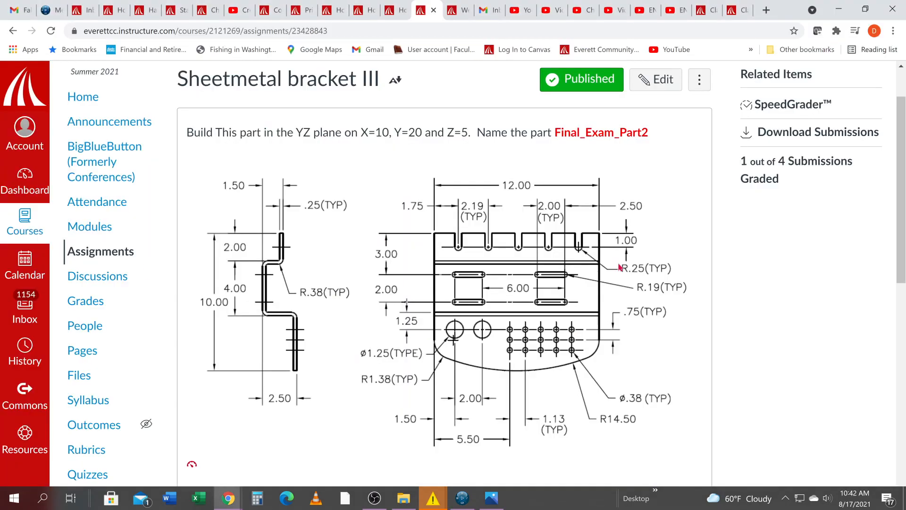
key(alt+Tab)
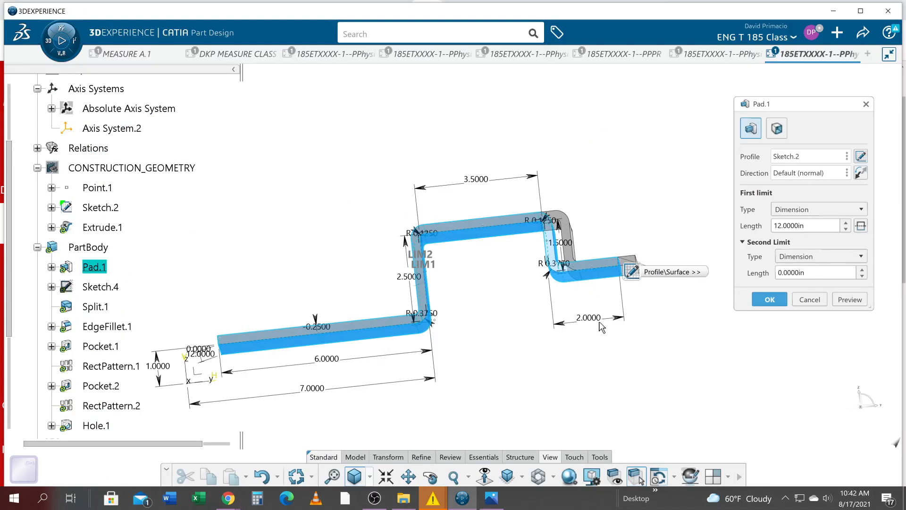
text(1.75)
key(Return)
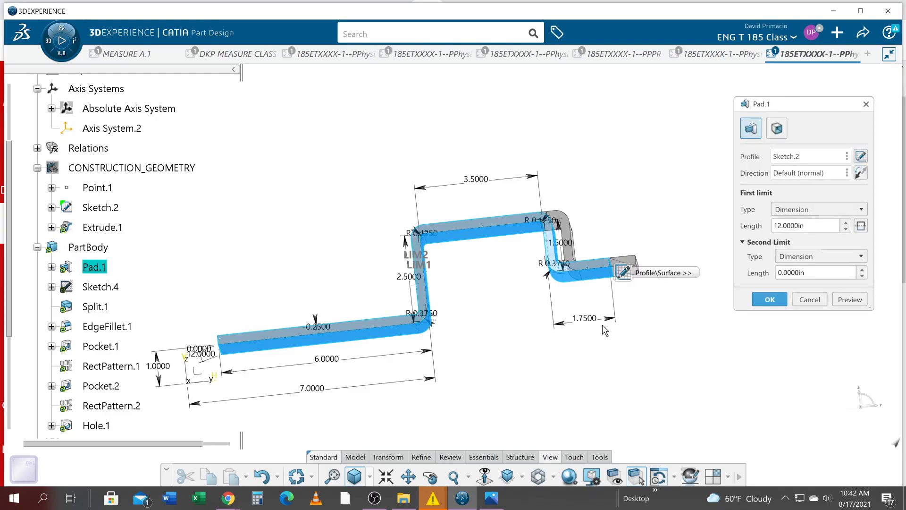
Compare the edited profile with the assignment drawing and apply the changes to Pad.1
key(alt+Tab)
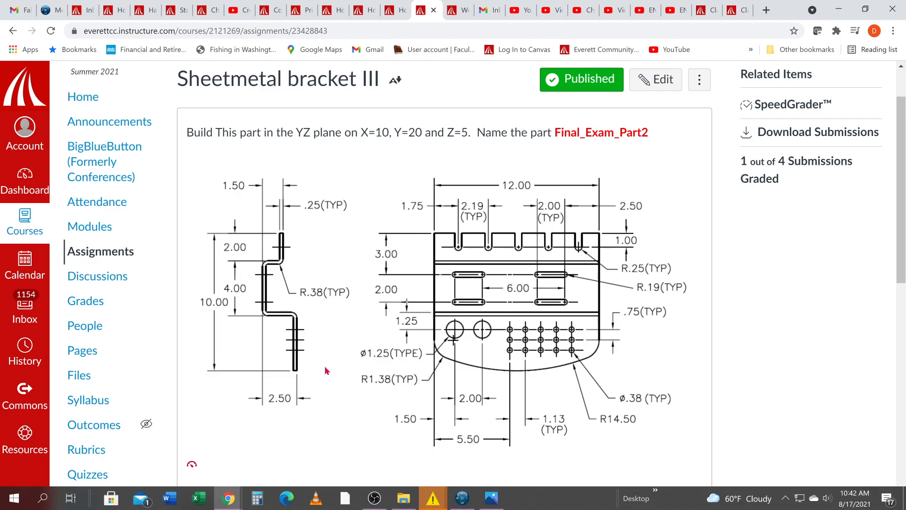
key(alt+Tab)
middle_drag(357, 427, 370, 401)
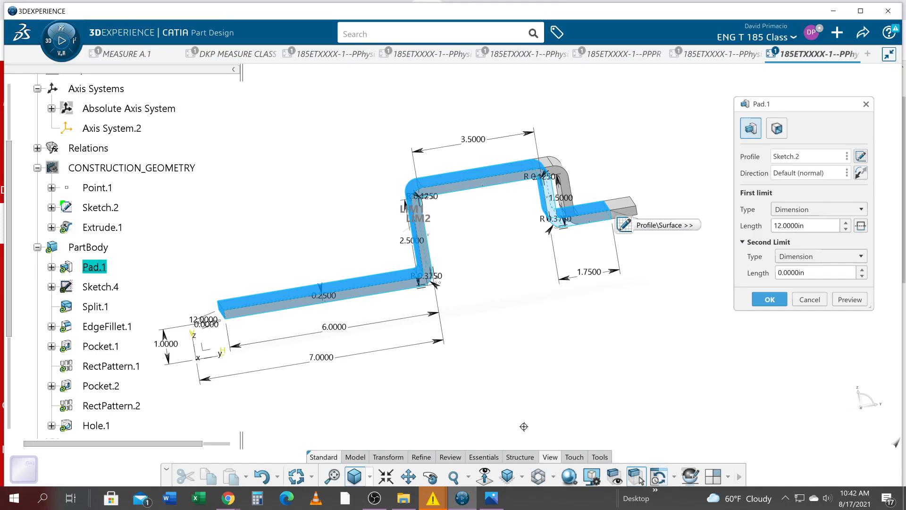
middle_drag(449, 402, 457, 406)
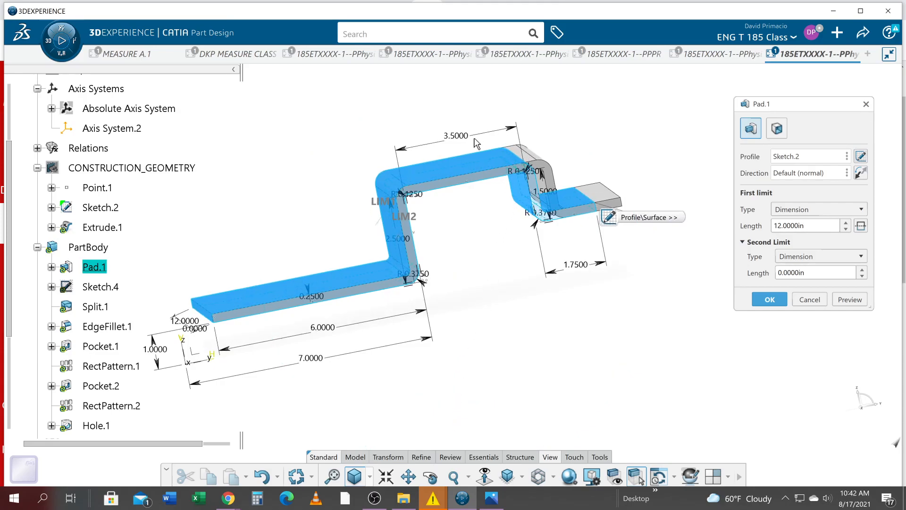
click(770, 300)
click(594, 316)
Inspect the updated bracket, review the definition of Pocket.1 for the flange notch, and close it without changes
middle_drag(556, 289, 562, 352)
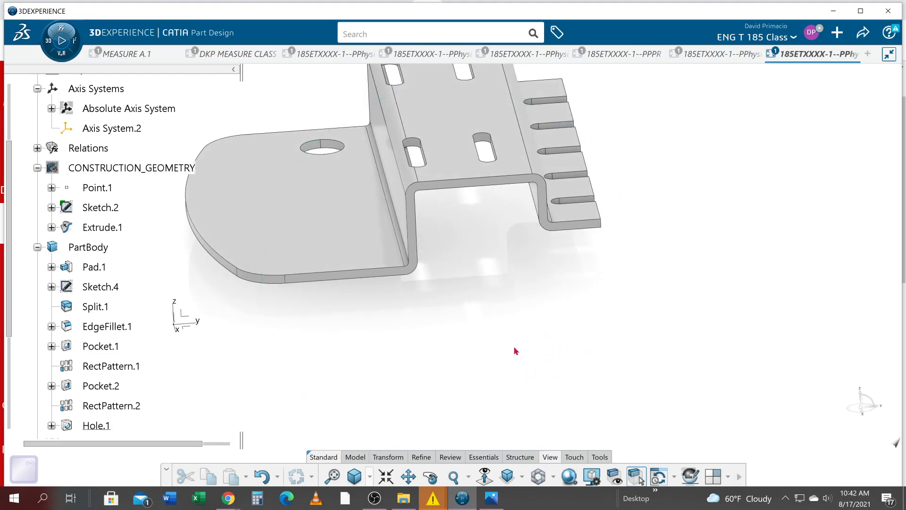
middle_drag(506, 336, 483, 348)
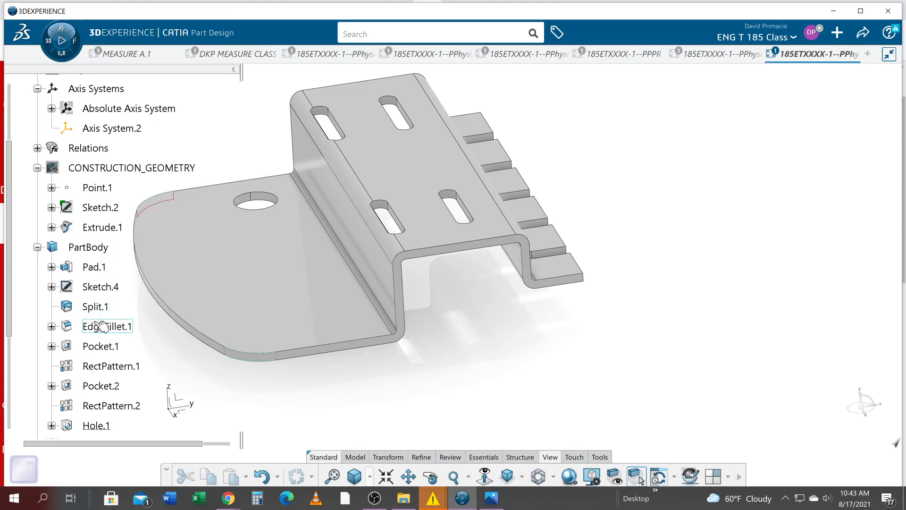
click(52, 347)
double_click(87, 347)
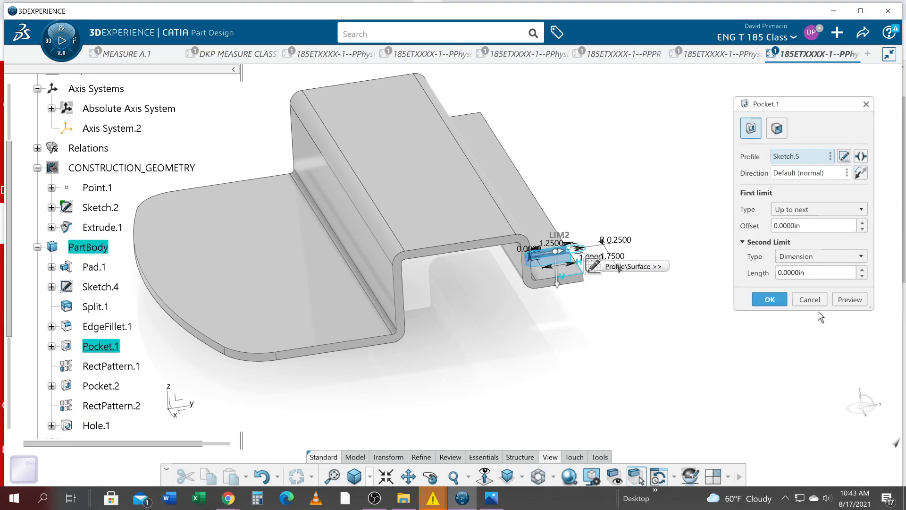
click(810, 300)
Edit Pocket.2 so the slot lies 2.5 in from the notched flange's outer edge
middle_drag(481, 319, 406, 240)
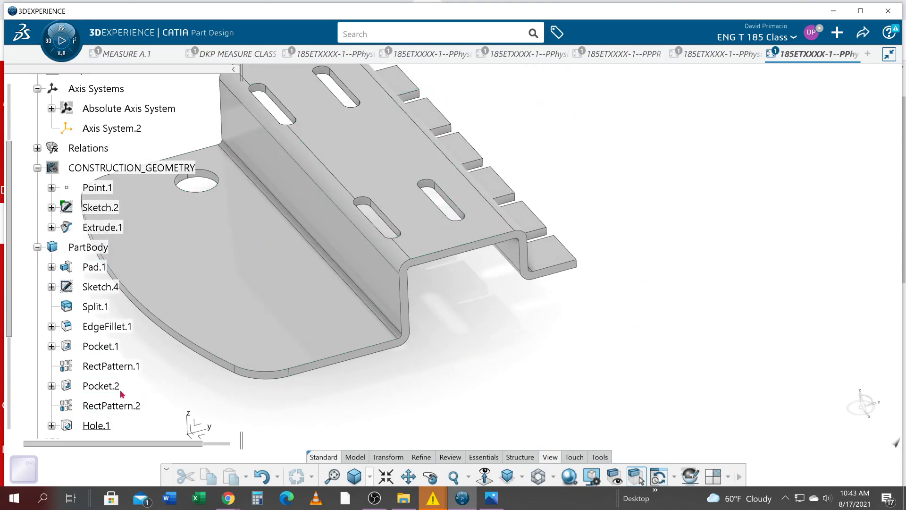
double_click(93, 394)
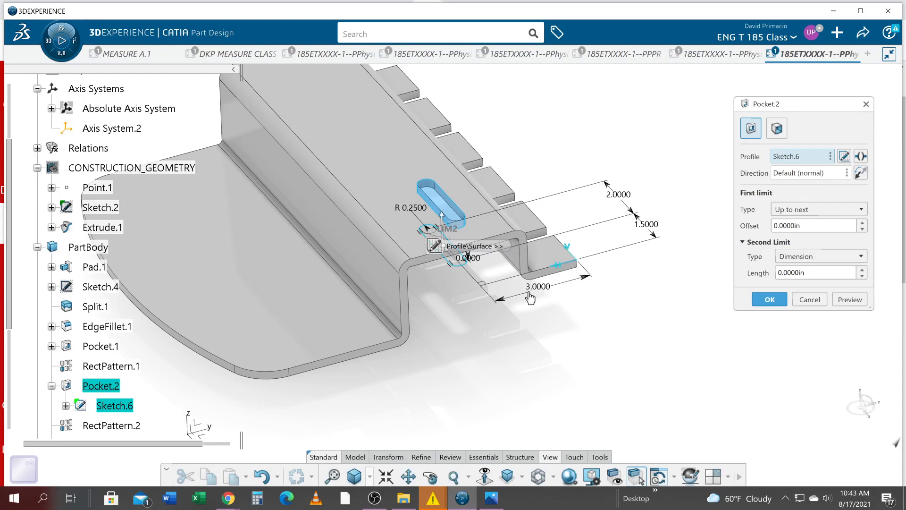
double_click(541, 289)
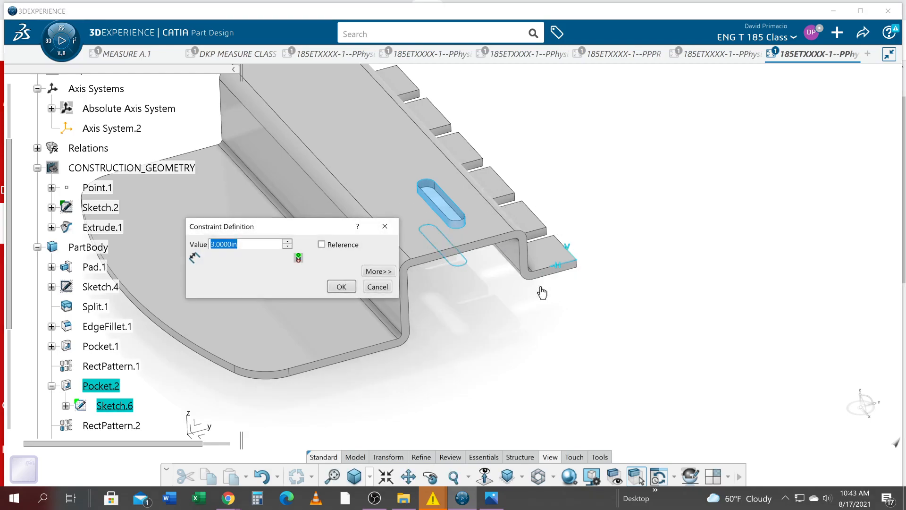
text(2.5)
key(Return)
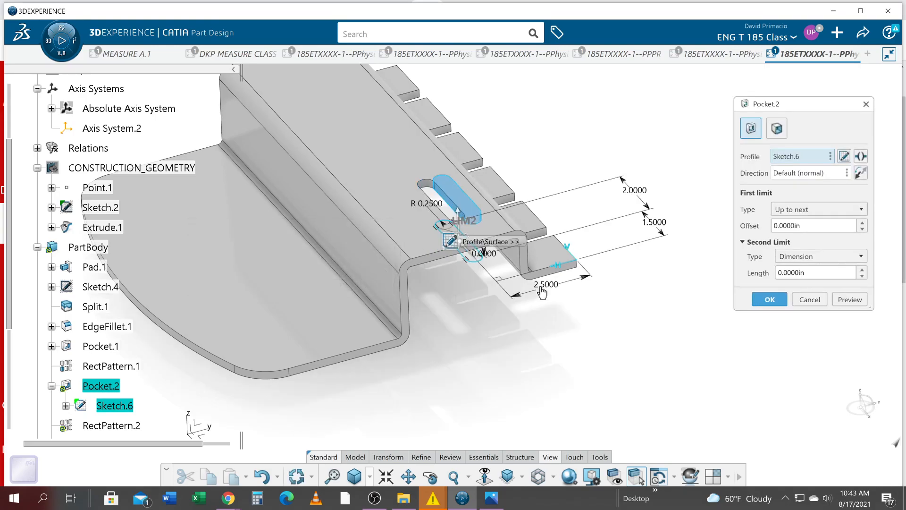
click(770, 300)
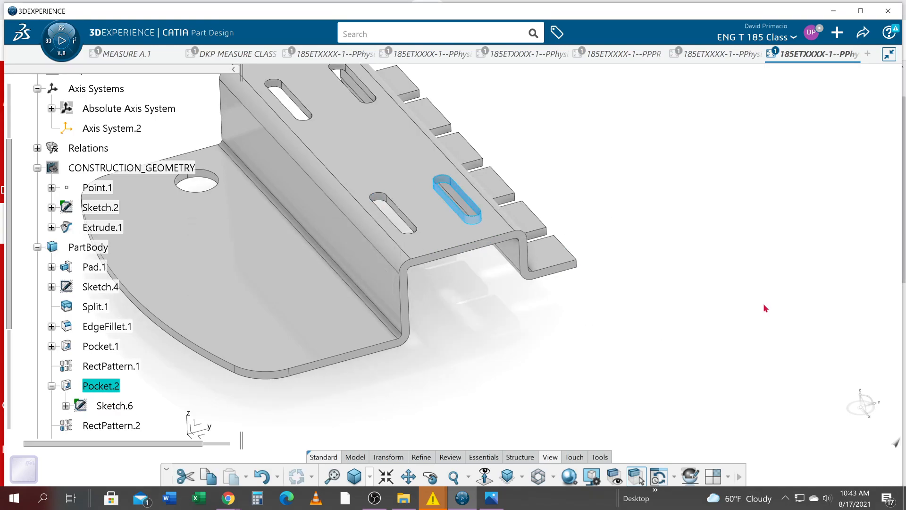
Start a rectangular pattern of Hole.1 using the lower flange face as reference, with 1 first-direction instance, and reverse the second direction to run along the flange
middle_drag(458, 332, 277, 227)
middle_drag(345, 364, 365, 323)
middle_drag(269, 384, 291, 386)
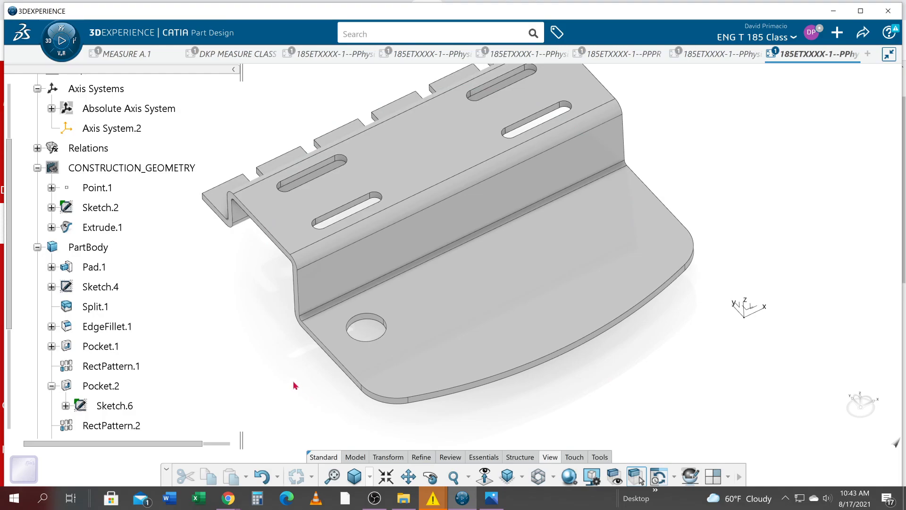
scroll(157, 397, down, 2)
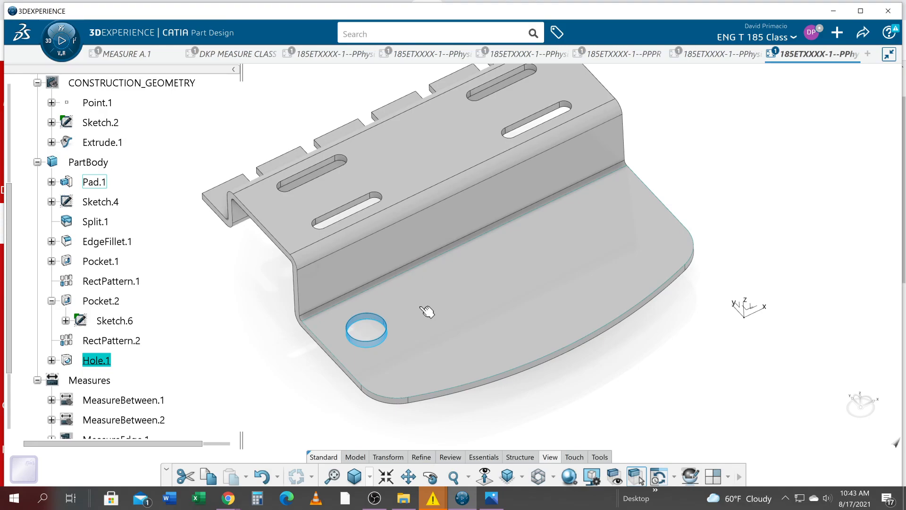
click(394, 457)
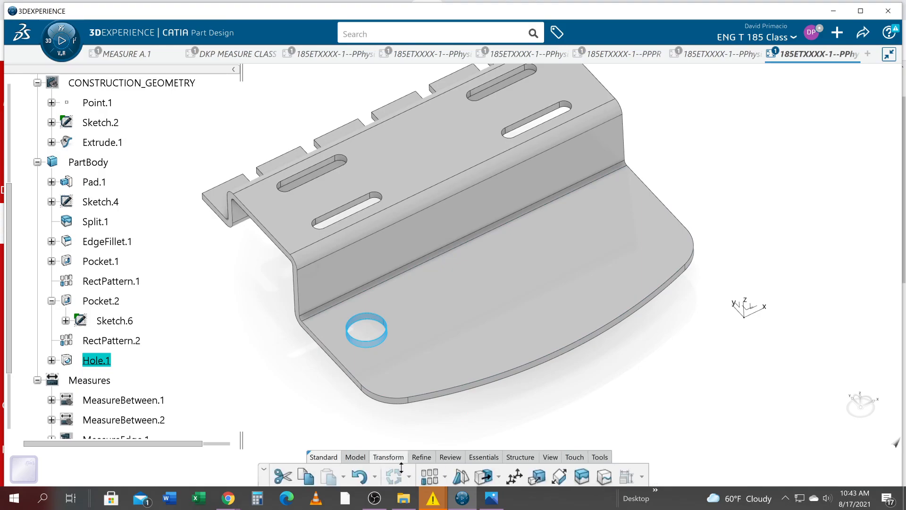
click(429, 476)
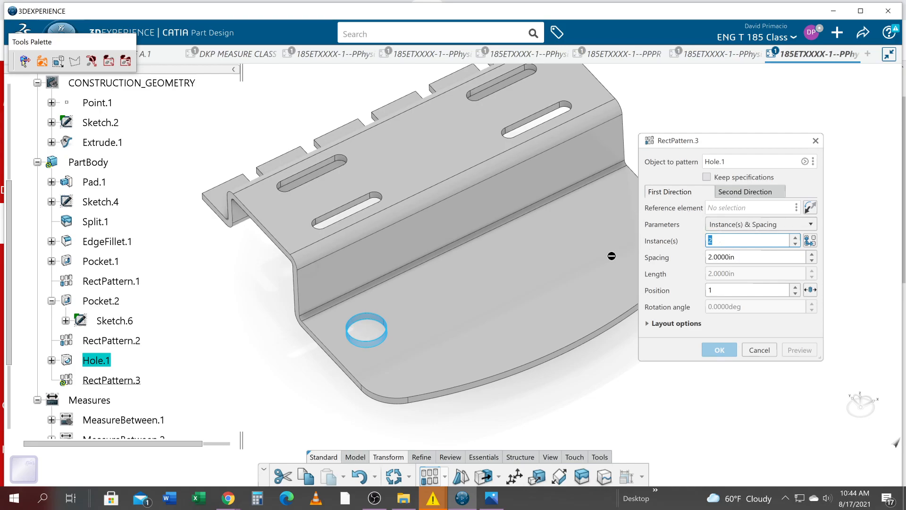
click(724, 212)
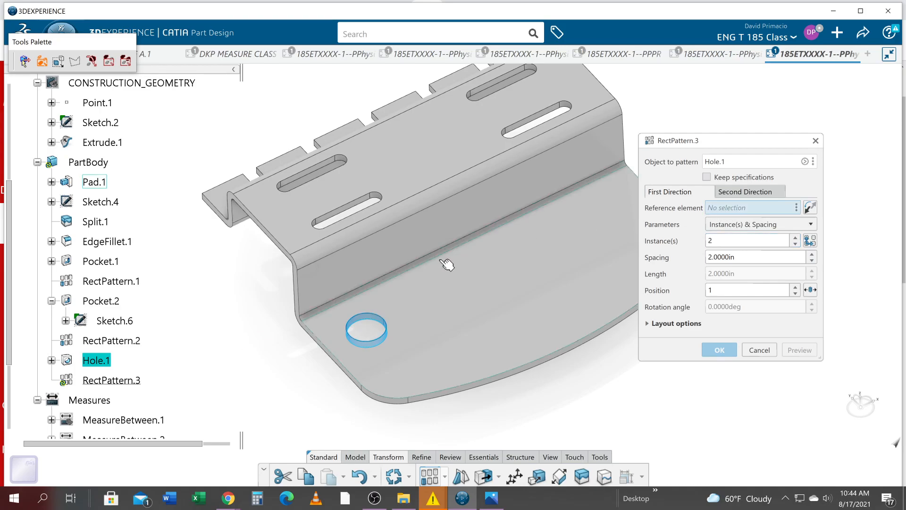
click(456, 282)
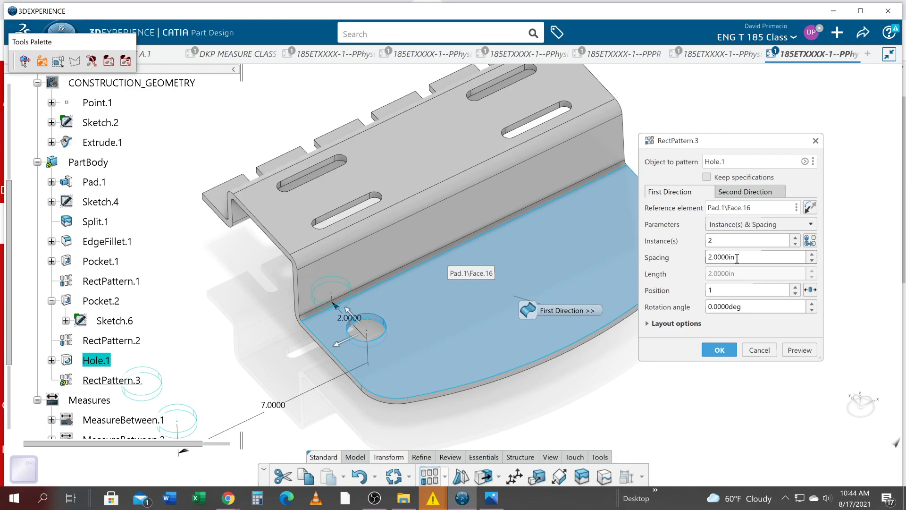
click(796, 245)
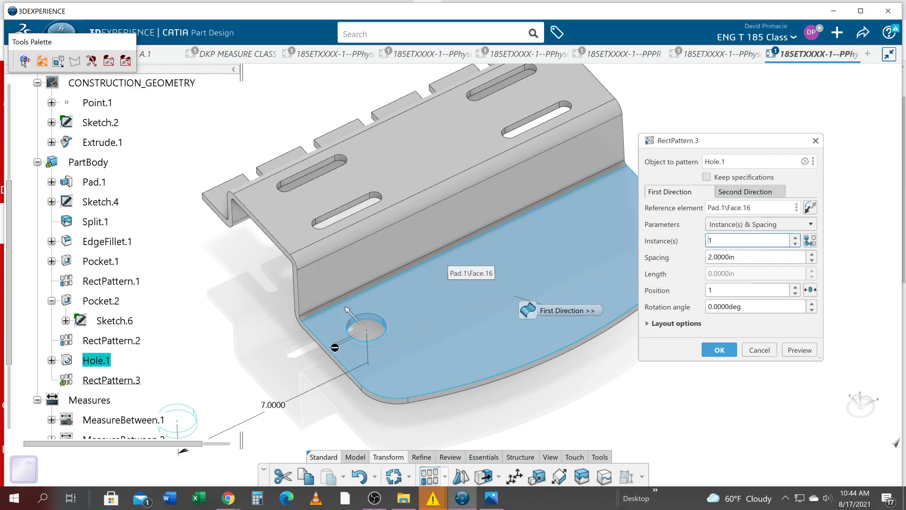
click(335, 347)
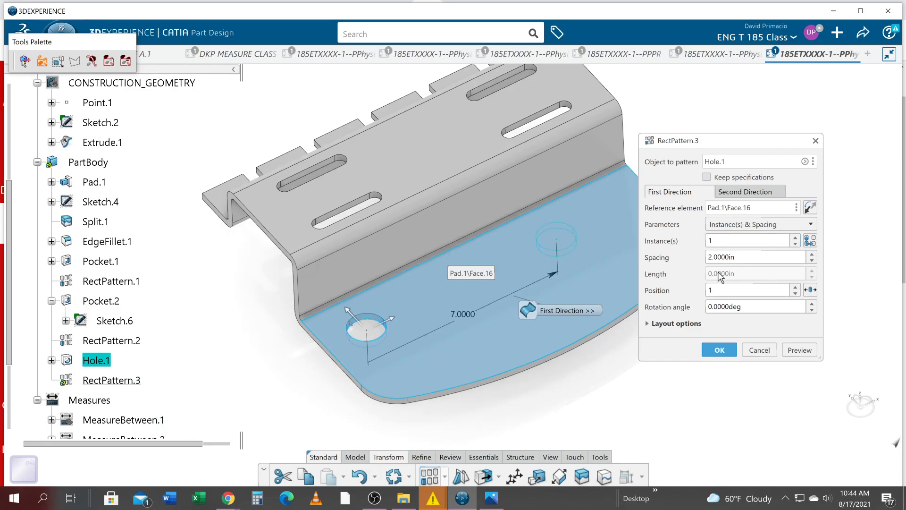
Set the second direction's spacing to 2 in with 2 instances, preview the hole pattern, and create it
click(747, 194)
double_click(735, 257)
text(2)
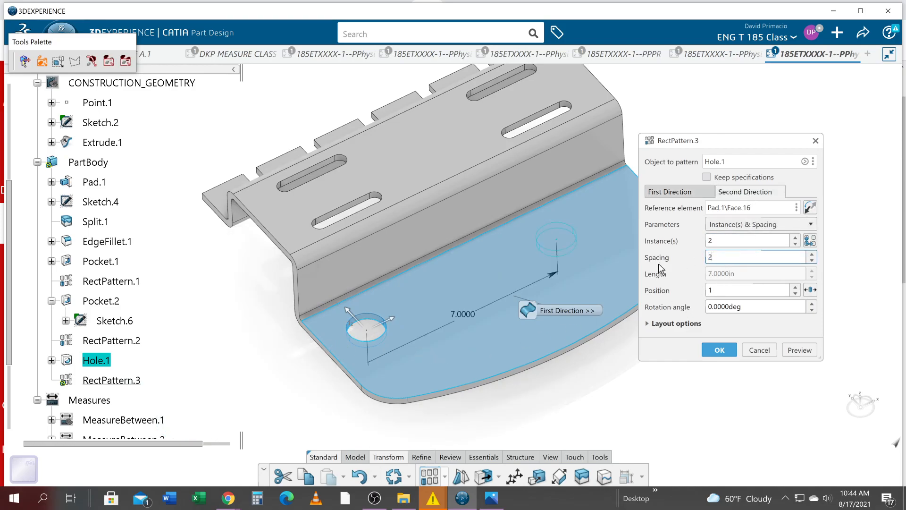
click(792, 352)
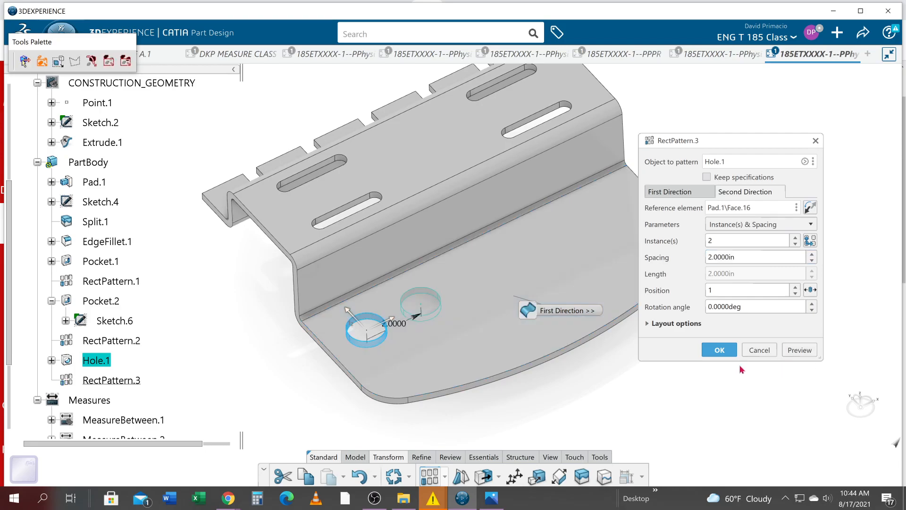
click(720, 351)
Inspect the patterned large holes on the flange and check the small-hole grid dimensions in the assignment drawing
middle_drag(584, 368, 498, 366)
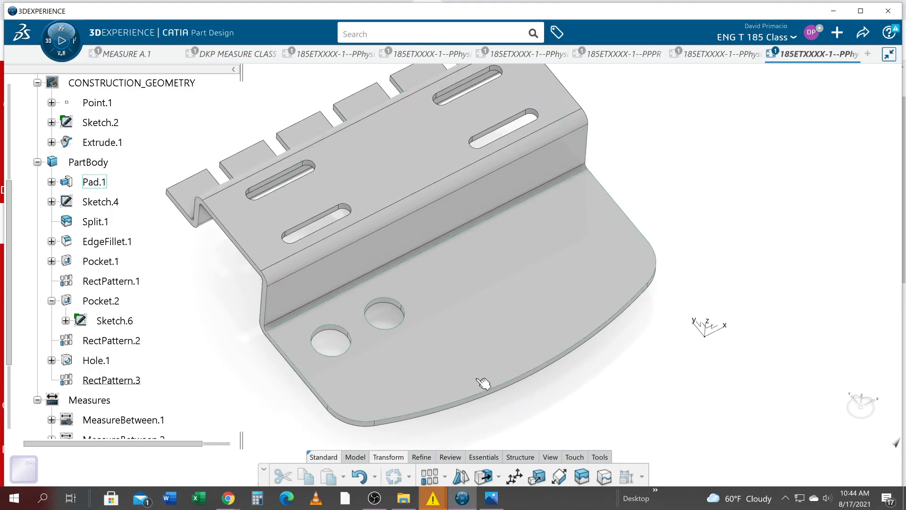
middle_drag(611, 390, 603, 380)
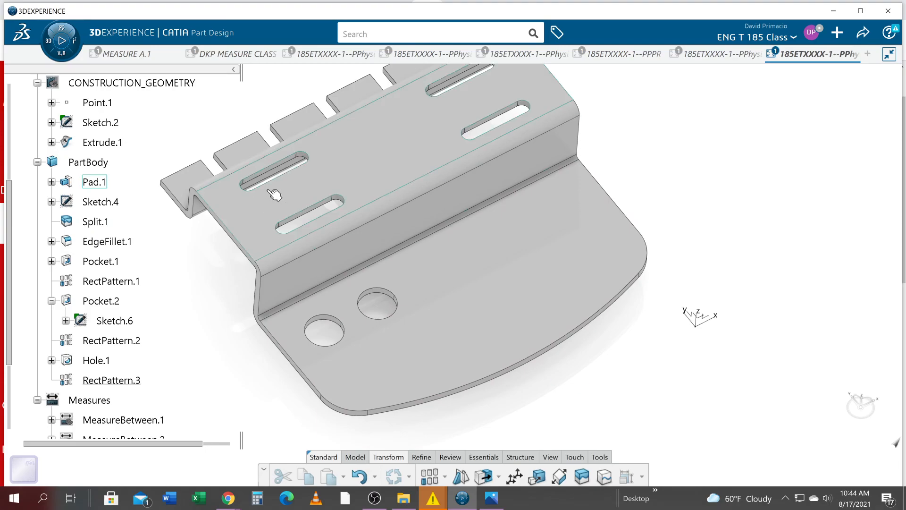
key(alt+Tab)
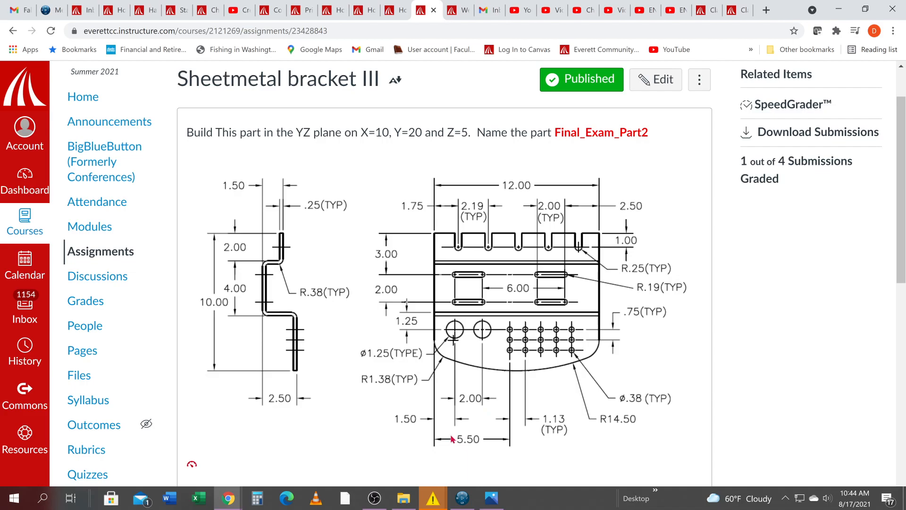
key(alt+Tab)
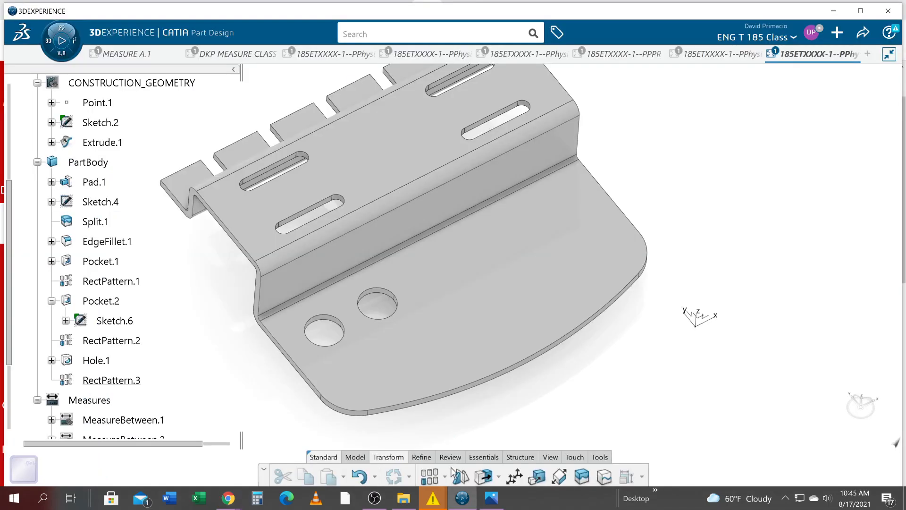
click(364, 458)
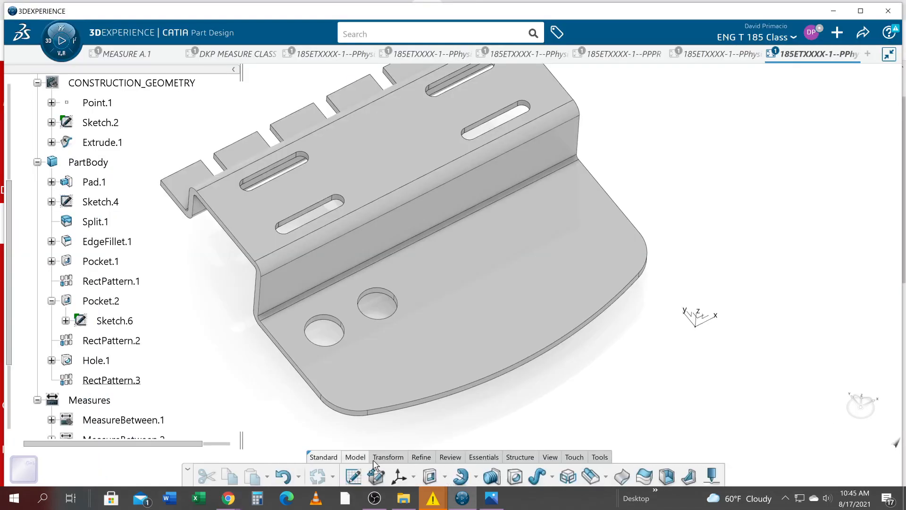
click(516, 477)
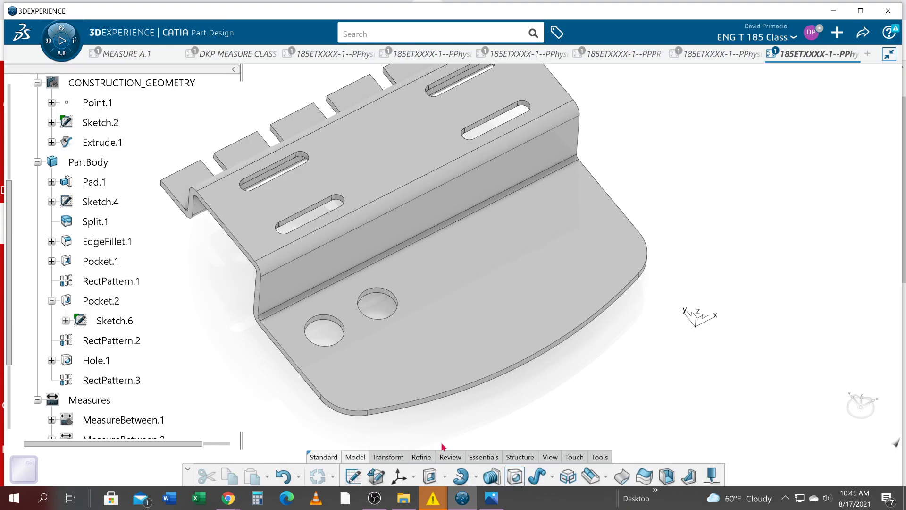
click(305, 370)
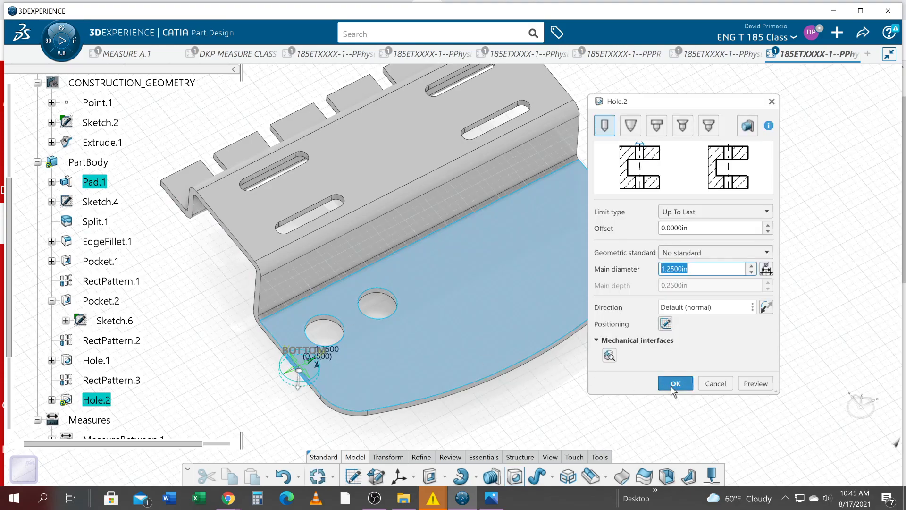
click(722, 384)
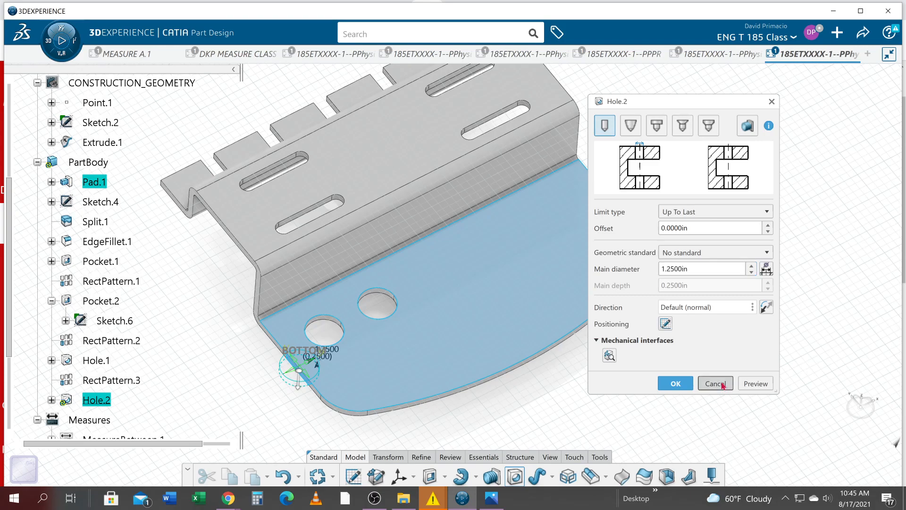
Start a hole on the lower flange face, referenced to the flange's side edge and the notched flange's outer edge
click(515, 477)
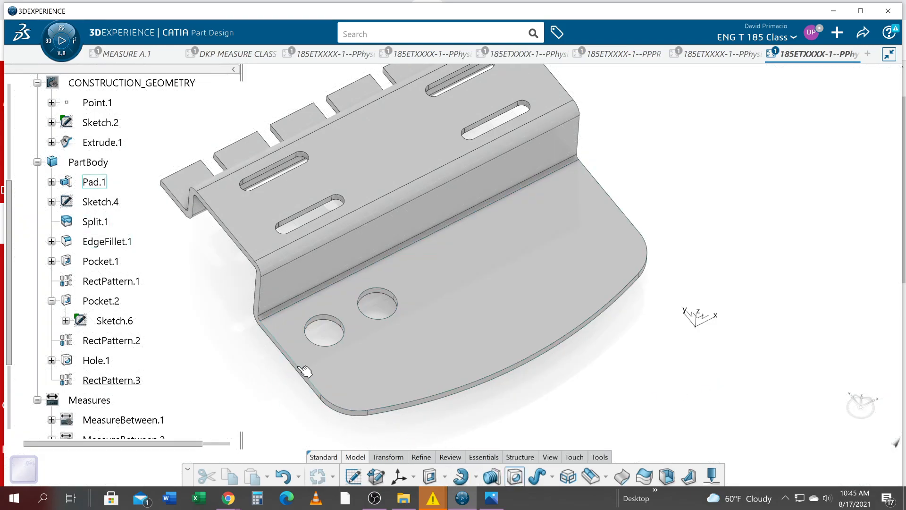
click(306, 371)
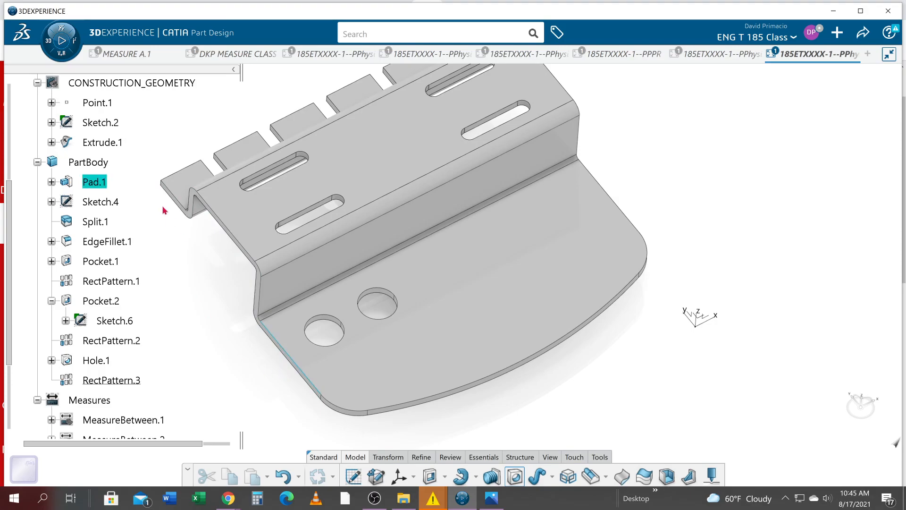
click(173, 177)
middle_drag(371, 363, 430, 342)
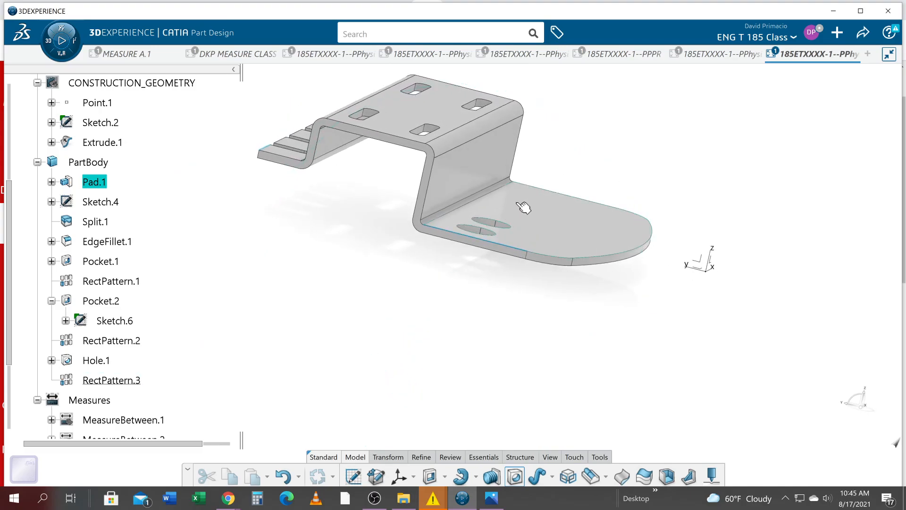
click(513, 210)
middle_drag(380, 295, 417, 315)
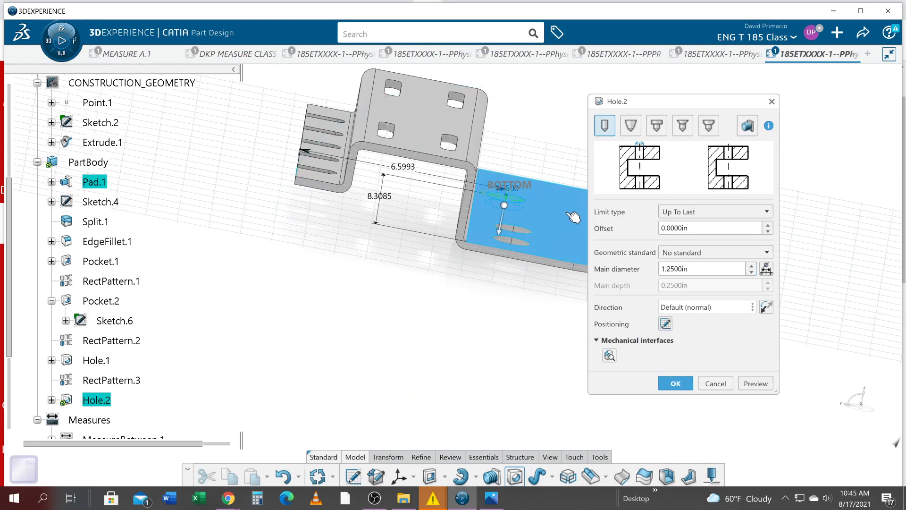
Position the hole 7 in from the notched flange's outer edge and 5.5 in from the lower flange's side edge
double_click(413, 171)
text(7)
key(Return)
middle_drag(474, 345, 326, 311)
double_click(376, 176)
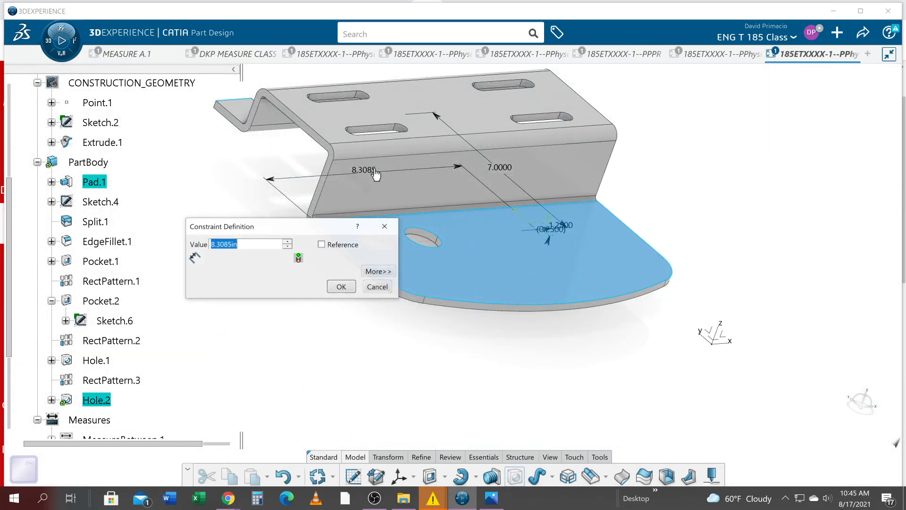
text(5.5)
key(Return)
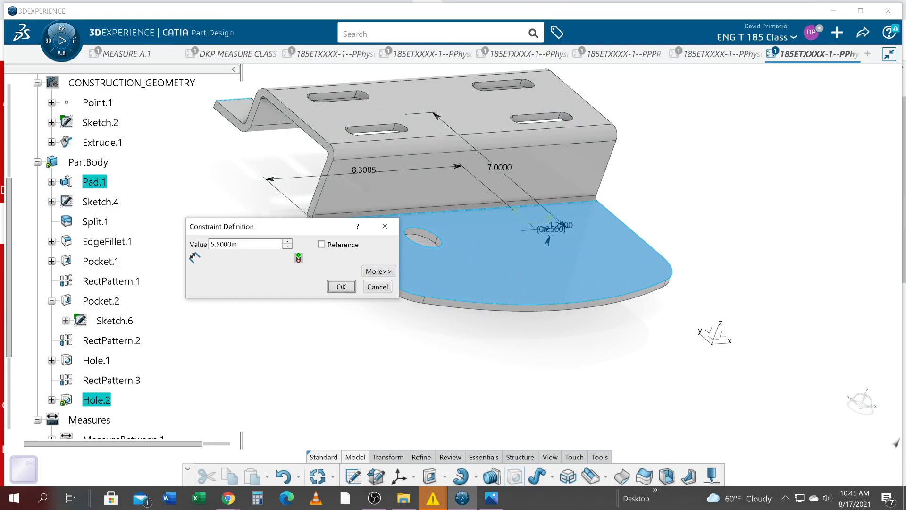
middle_drag(488, 310, 420, 352)
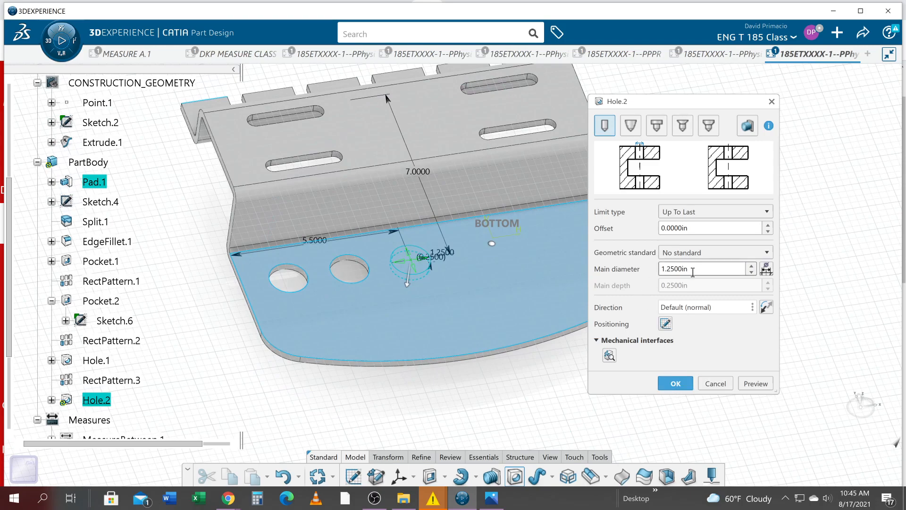
Check the small hole size in the assignment drawing, set the main diameter to 3/8 in, and create the hole
key(alt+Tab)
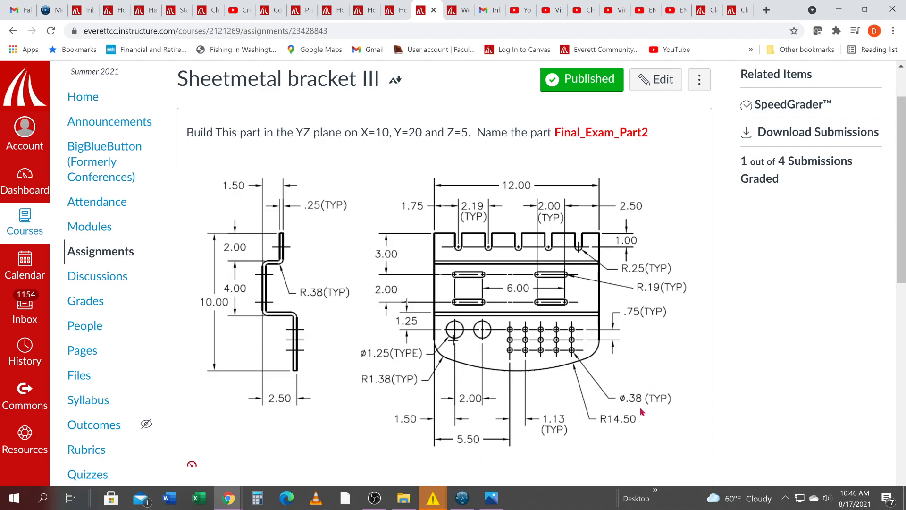
key(alt+Tab)
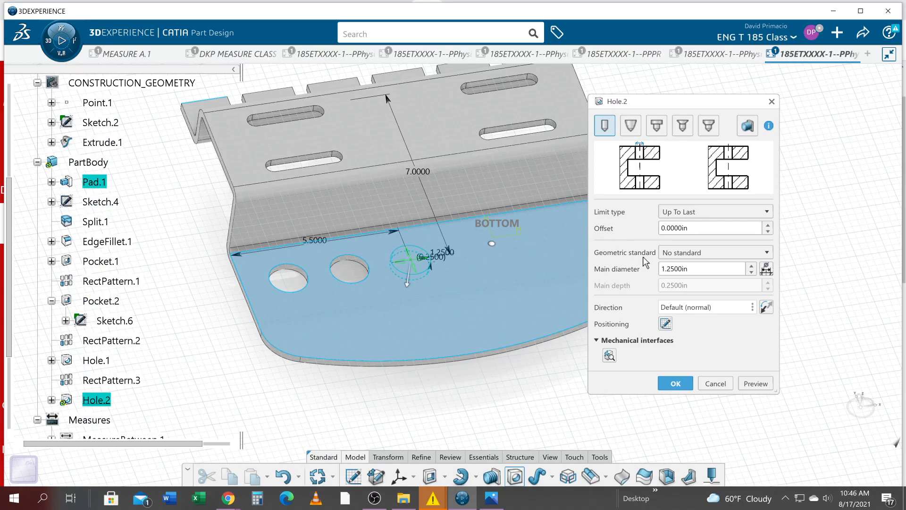
double_click(693, 272)
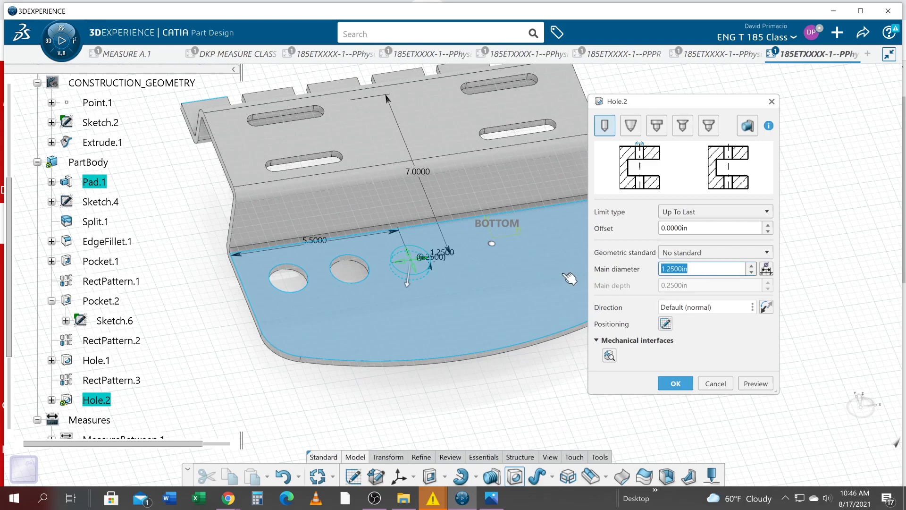
text(3/8)
key(Return)
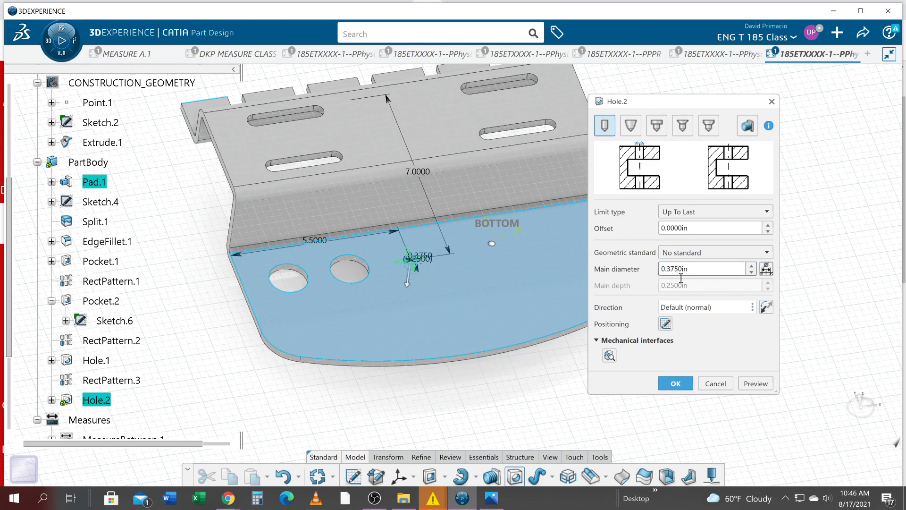
click(687, 388)
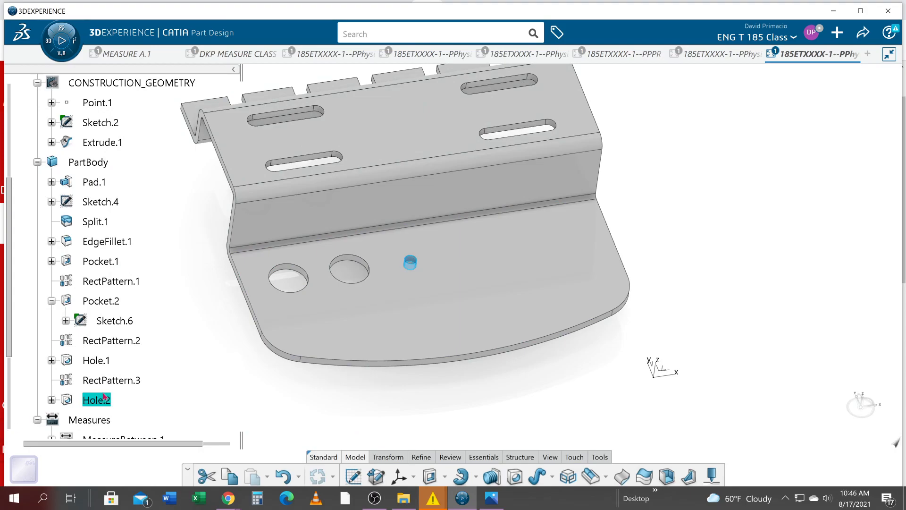
Start a rectangular pattern of the 3/8 in hole, referenced to the lower flange face, and reverse both pattern directions
click(389, 457)
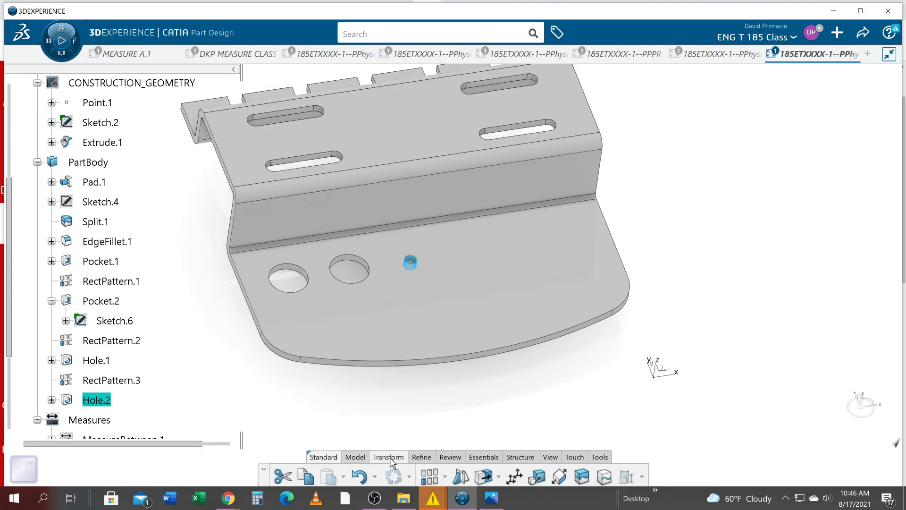
click(427, 477)
click(499, 273)
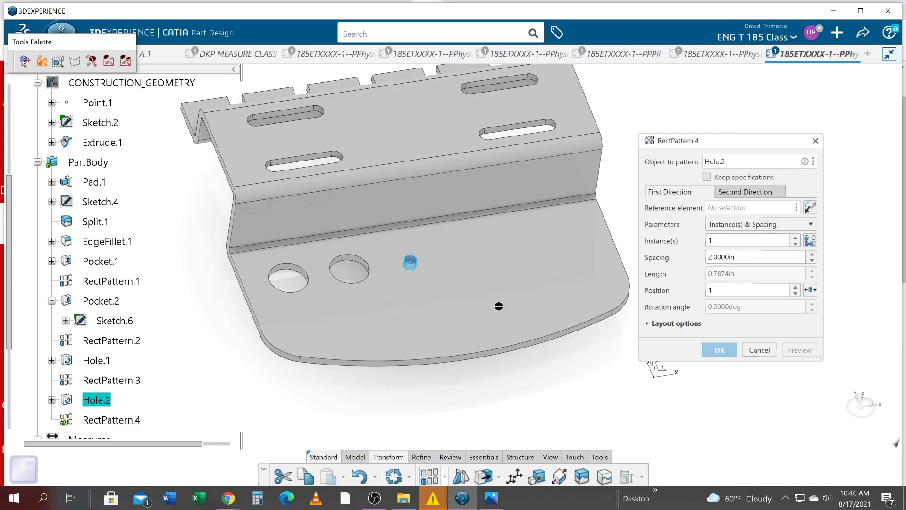
click(743, 211)
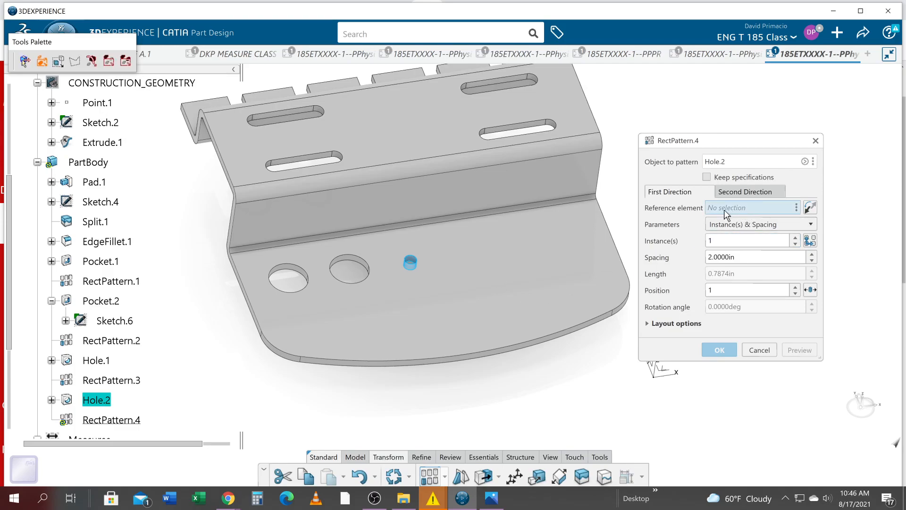
click(457, 316)
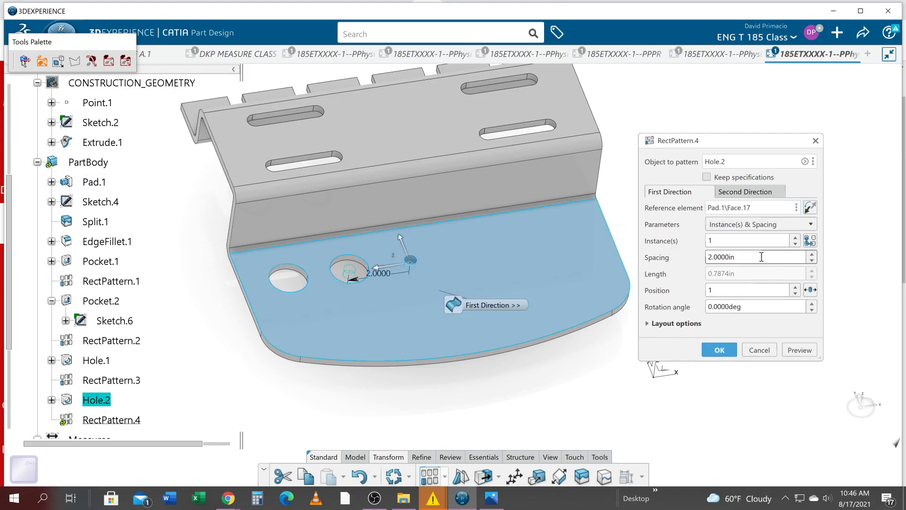
click(399, 263)
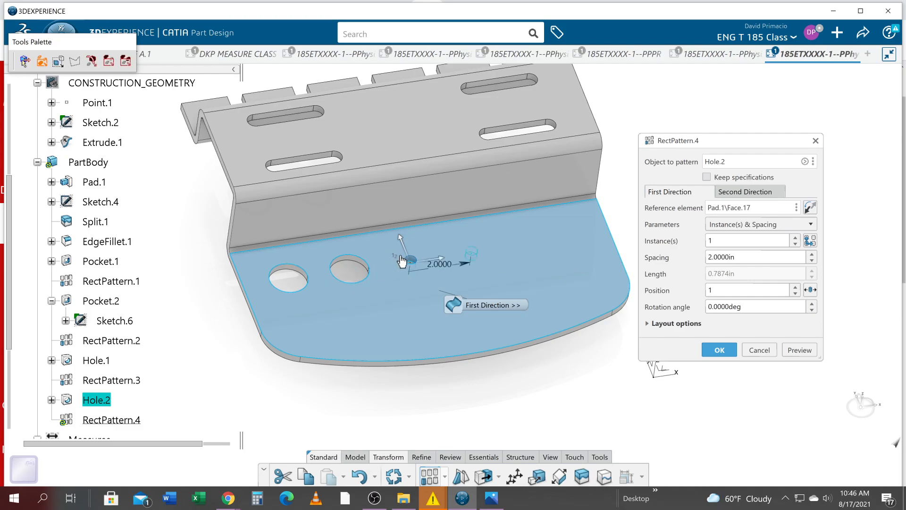
click(400, 241)
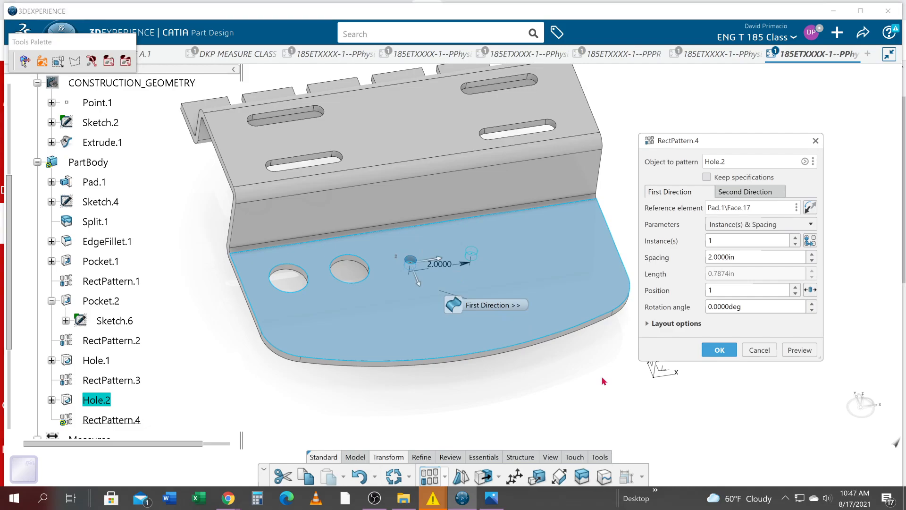
Check the small-hole grid in the assignment drawing and set the first pattern direction to 5 instances spaced 1.125 in
key(alt+Tab)
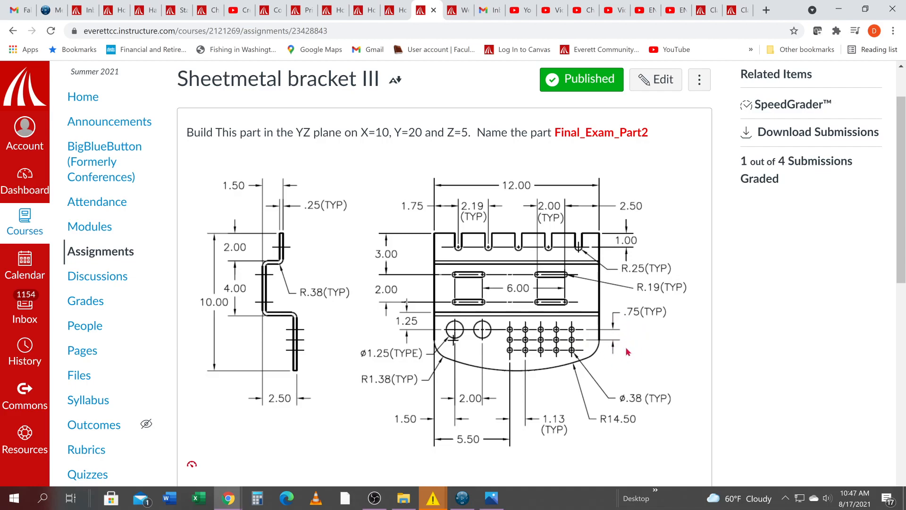
key(alt+Tab)
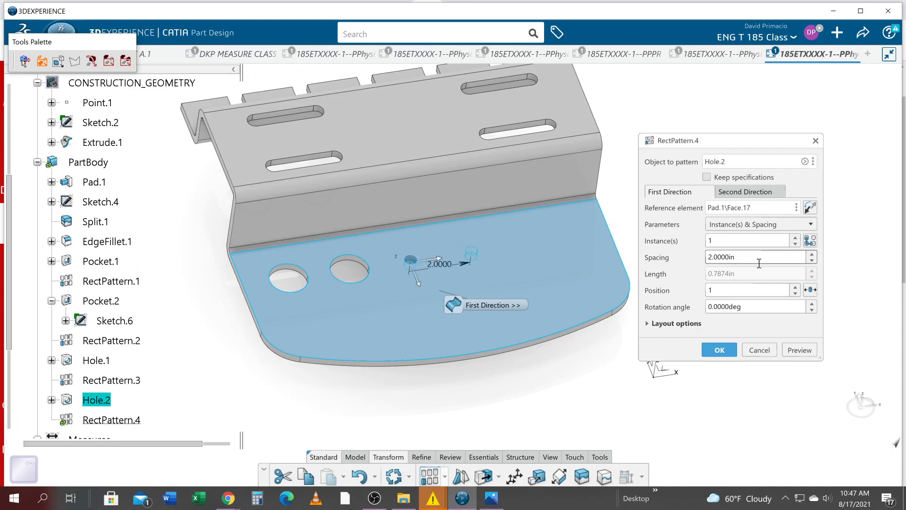
double_click(745, 259)
text(1.)
key(Tab)
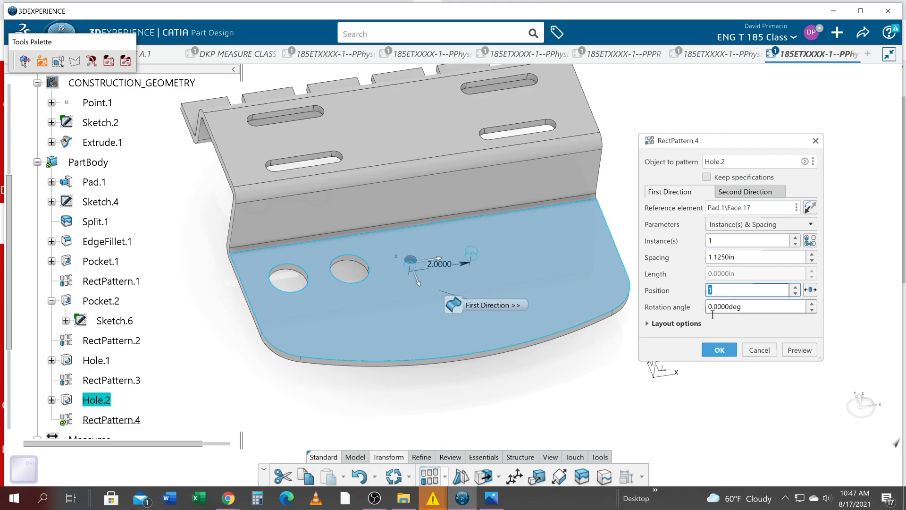
key(alt+Tab)
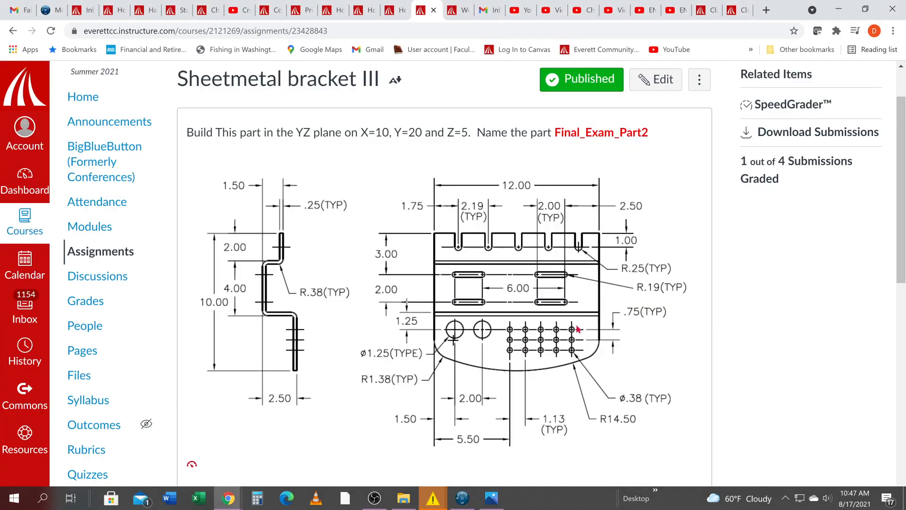
key(alt+Tab)
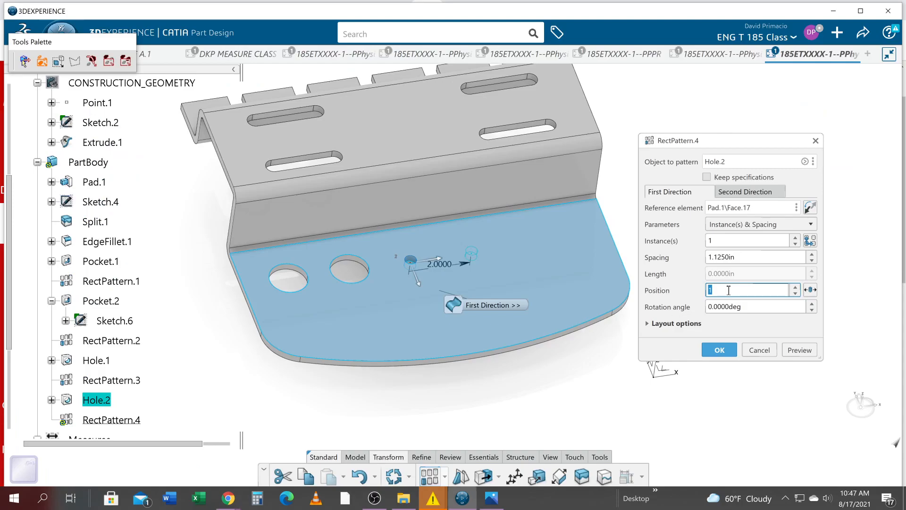
double_click(788, 240)
text(6)
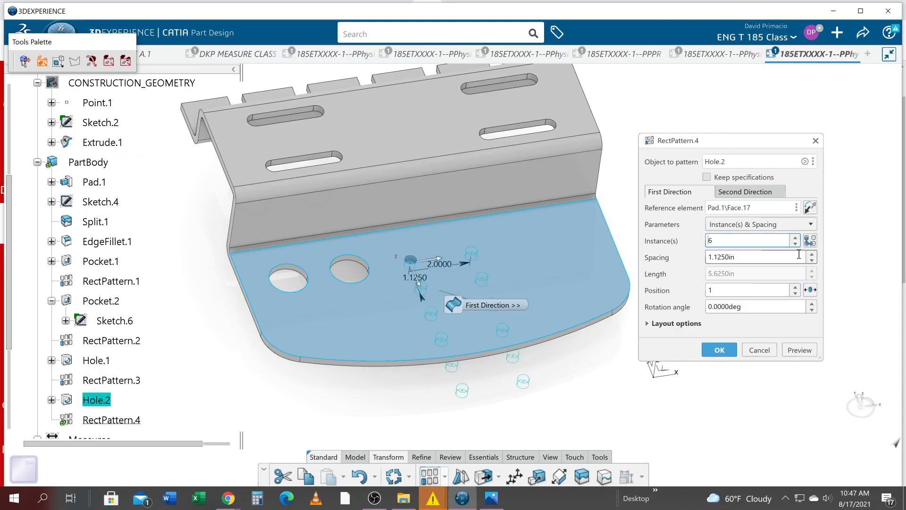
click(795, 244)
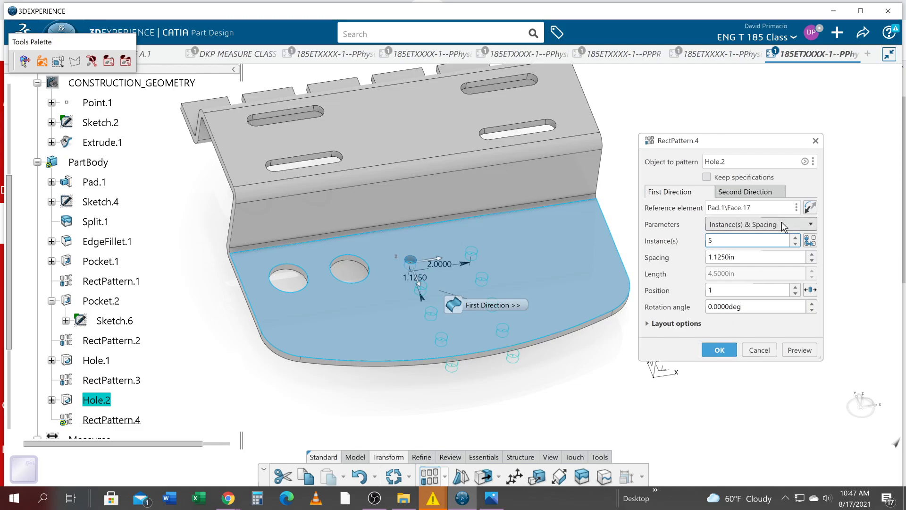
Set the second pattern direction to 3 instances spaced 0.75 in and preview the pattern
click(745, 192)
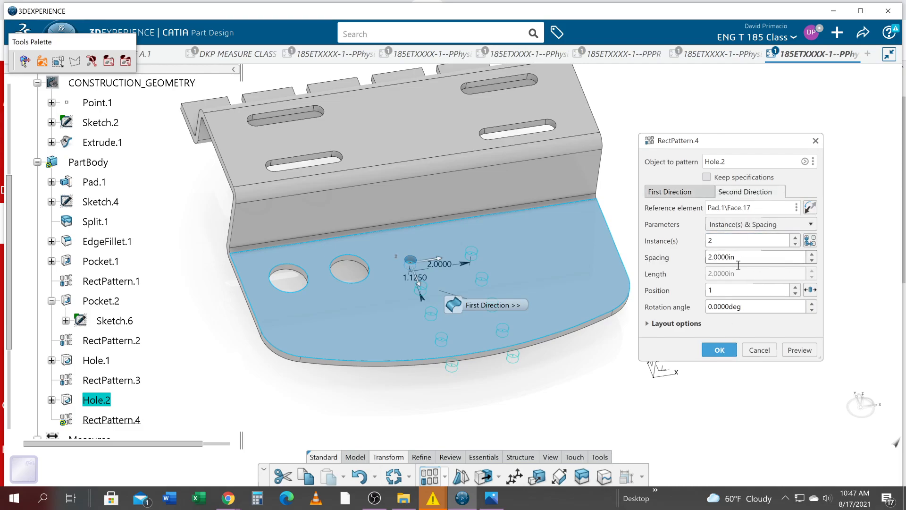
click(795, 238)
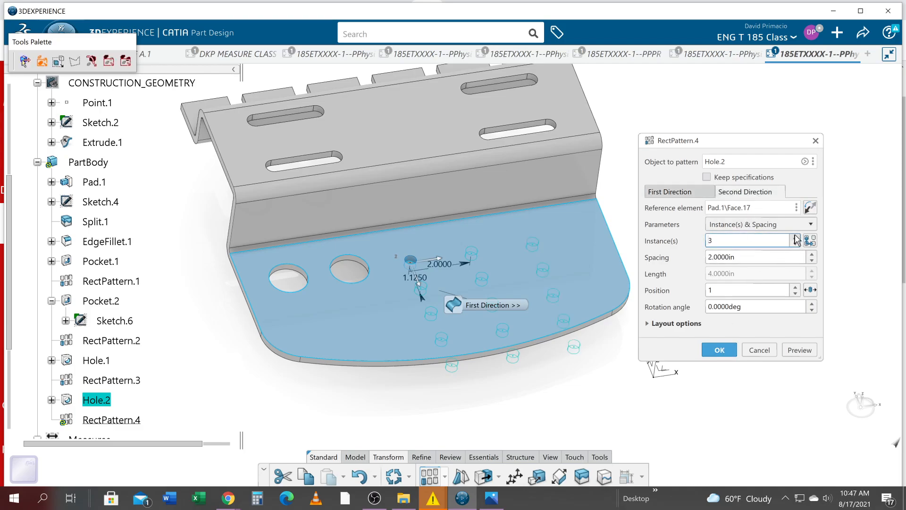
key(Tab)
text(.)
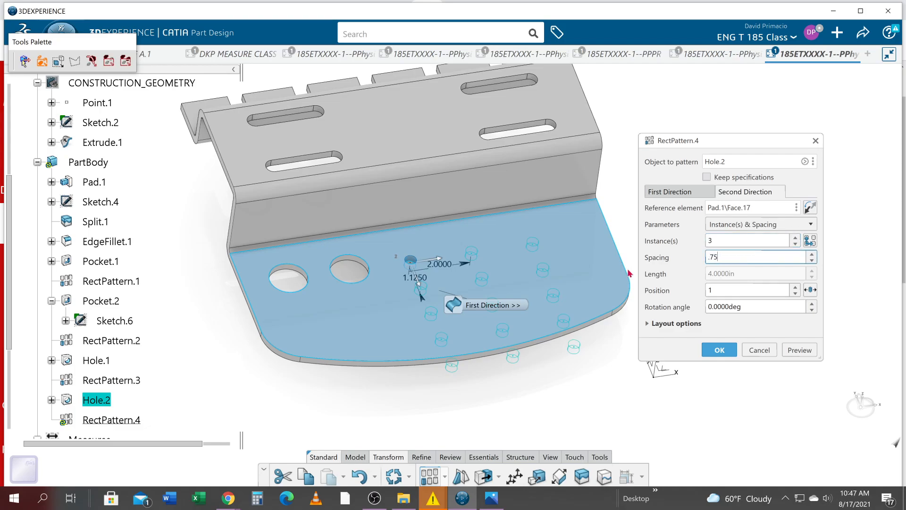
click(802, 353)
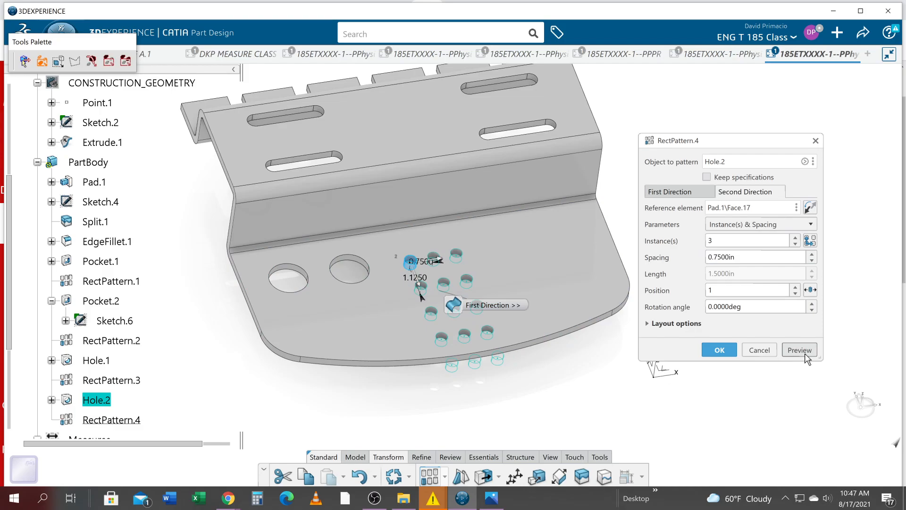
Swap the pattern spacings to 1.125 in for the second direction and 0.75 in for the first direction with 5 instances, and preview
click(741, 257)
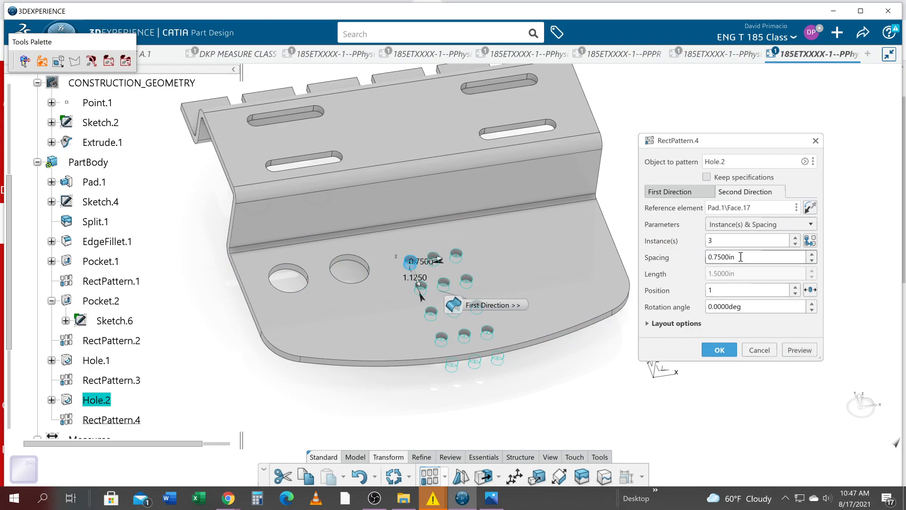
drag(741, 257, 643, 257)
text(1.2)
key(Return)
double_click(709, 240)
text(5)
click(755, 263)
double_click(756, 263)
text(.)
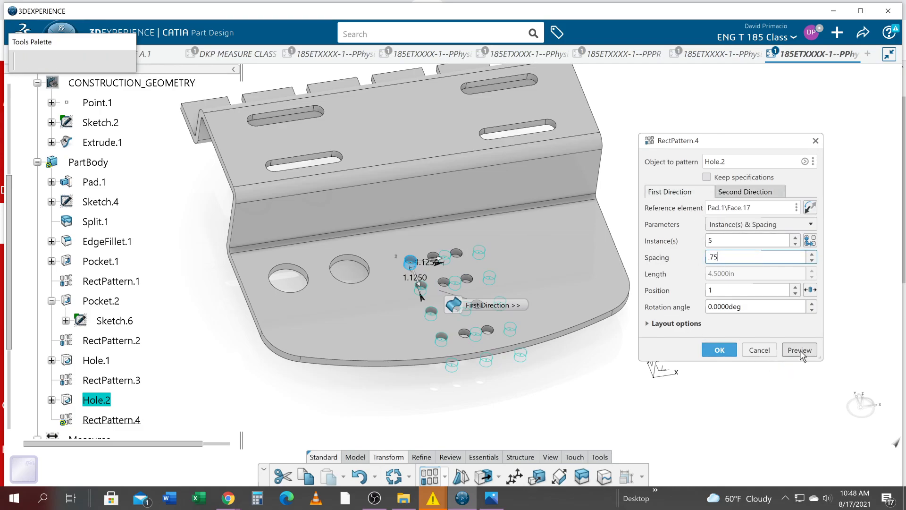
click(800, 351)
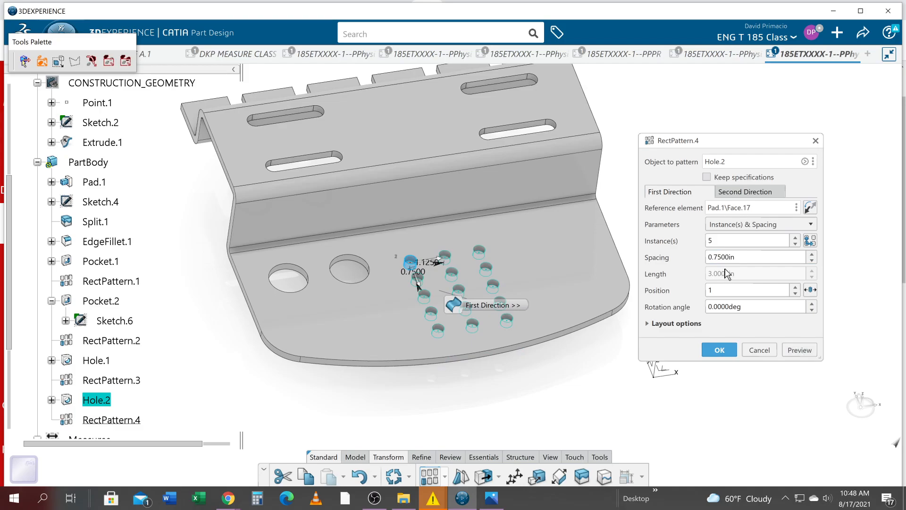
Set the pattern to 3 instances in the first direction and 5 in the second direction, and preview the grid
click(796, 244)
click(797, 244)
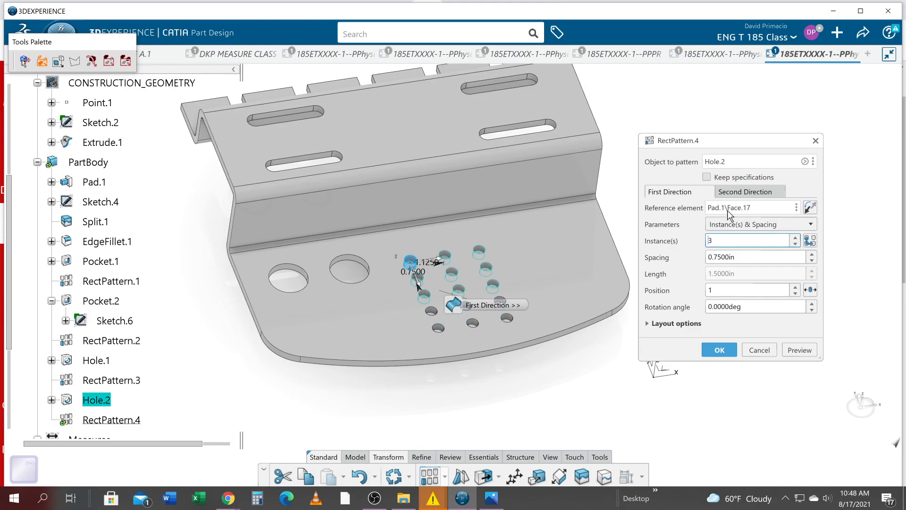
click(746, 192)
click(796, 237)
click(796, 237)
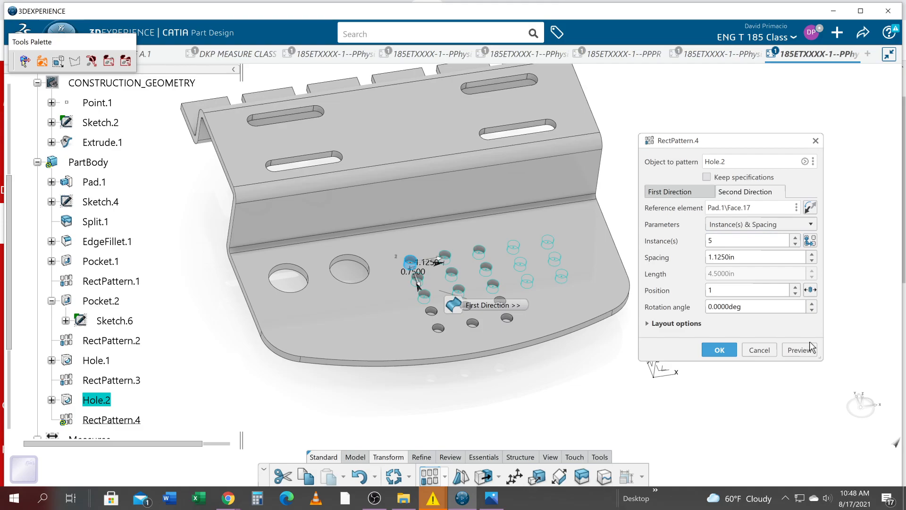
click(801, 355)
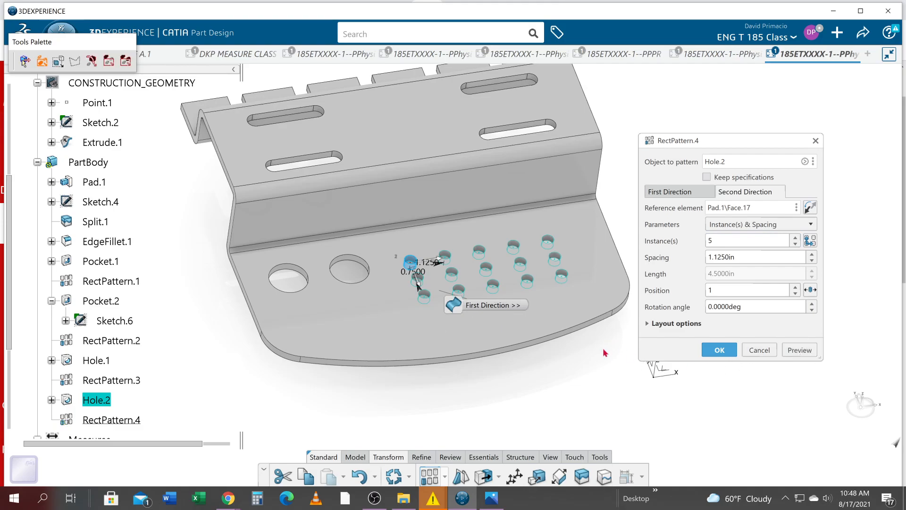
Inspect the hole grid preview up close and set the second direction's parameters to Instance(s) & Unequal Spacing
scroll(428, 399, up, 5)
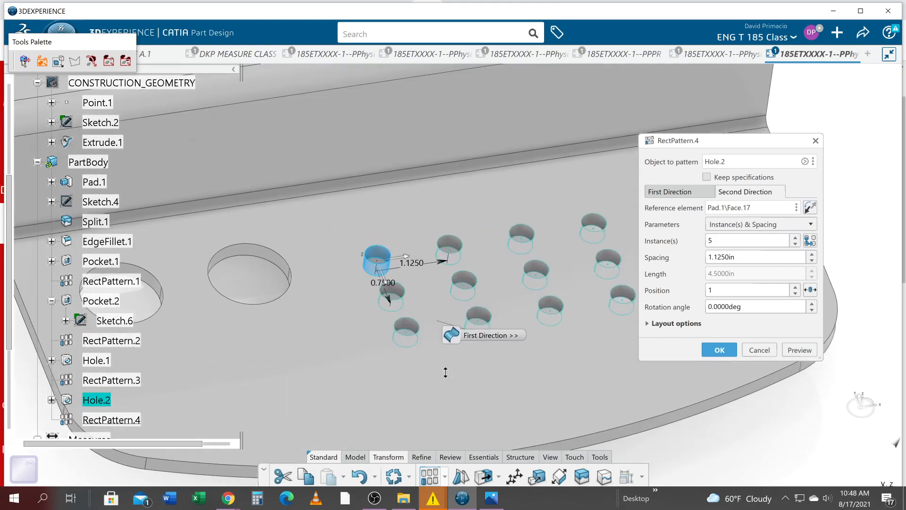
middle_drag(484, 403, 250, 374)
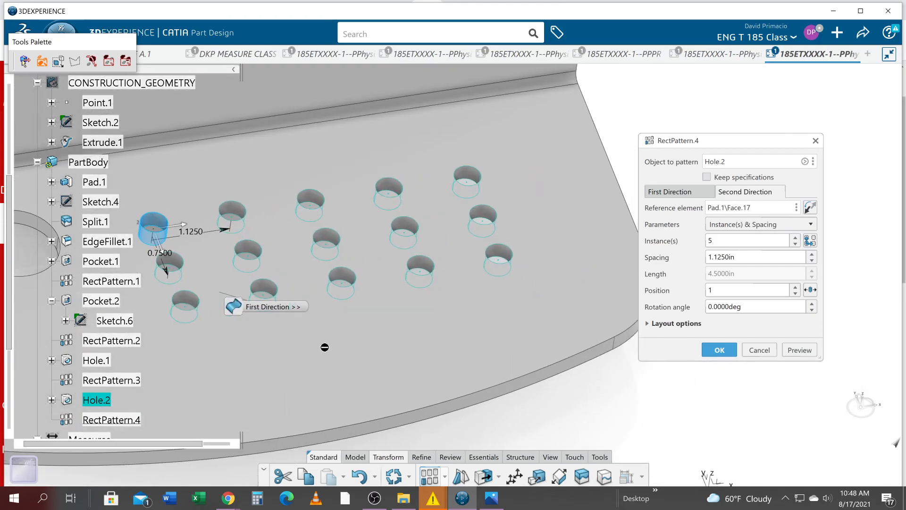
middle_drag(383, 378, 443, 434)
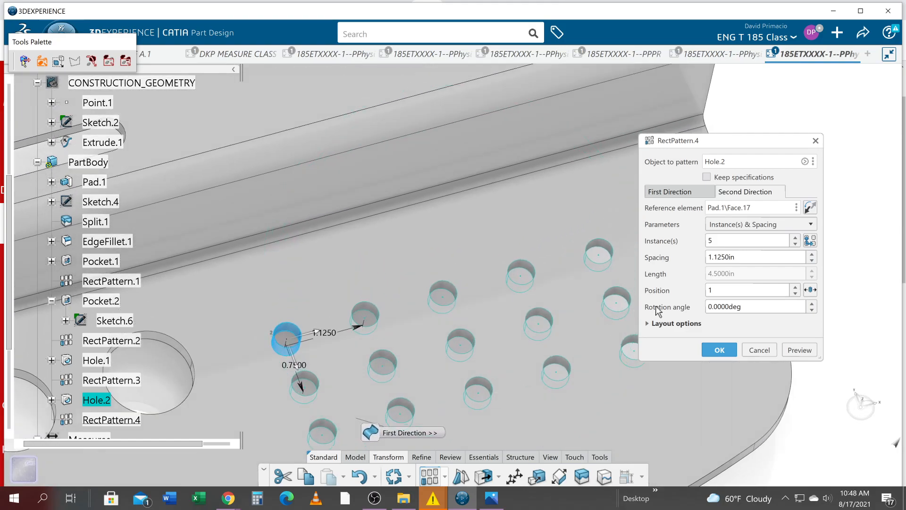
middle_drag(505, 353, 499, 316)
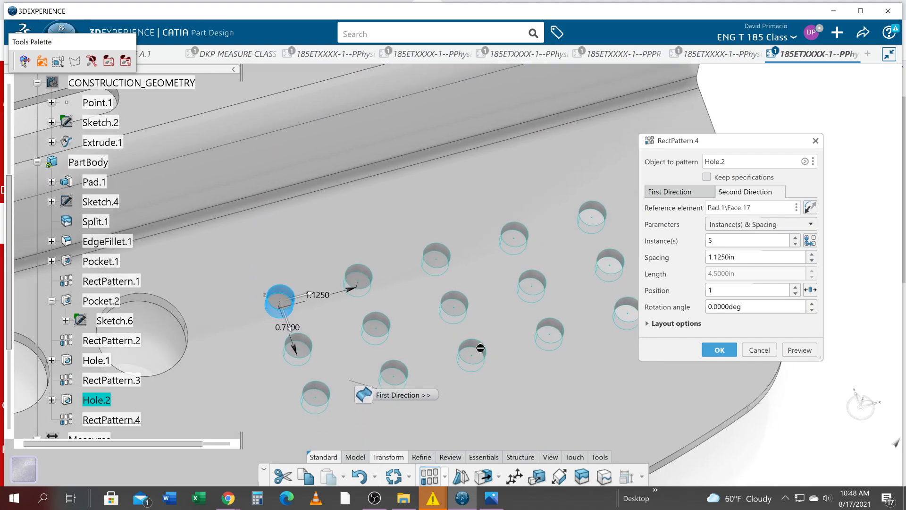
middle_drag(451, 362, 494, 336)
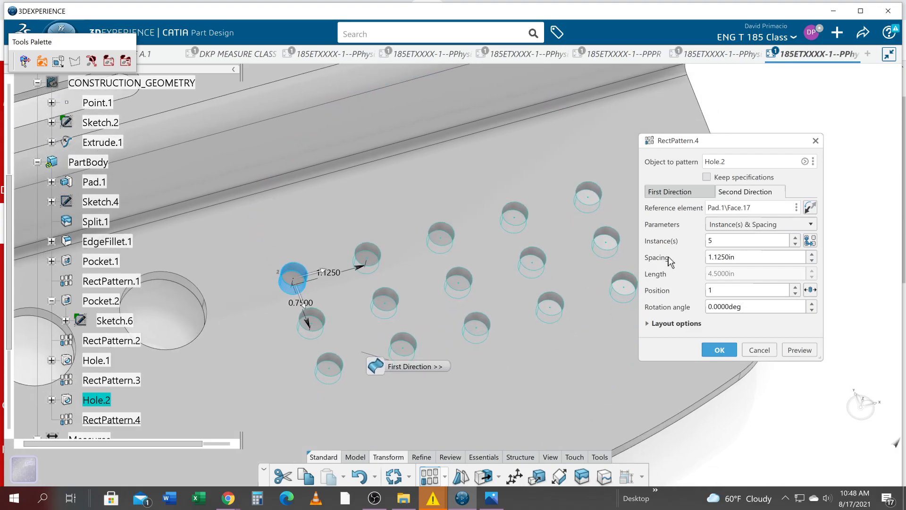
click(722, 224)
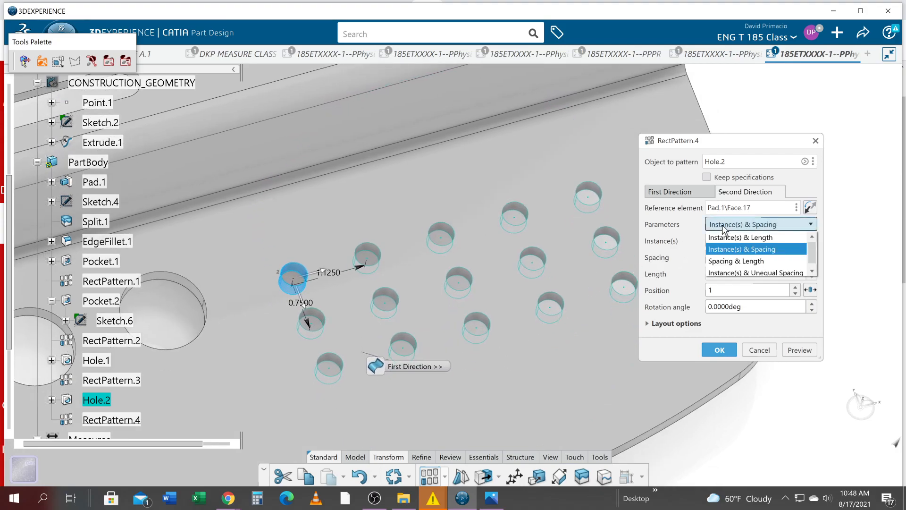
click(730, 274)
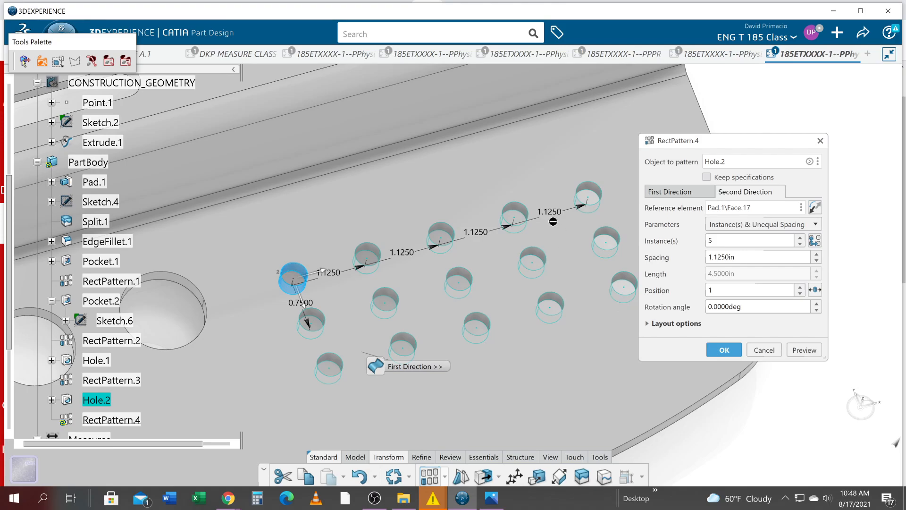
Set the second and third spacings along the pattern's second direction to 1.25 in each
double_click(405, 257)
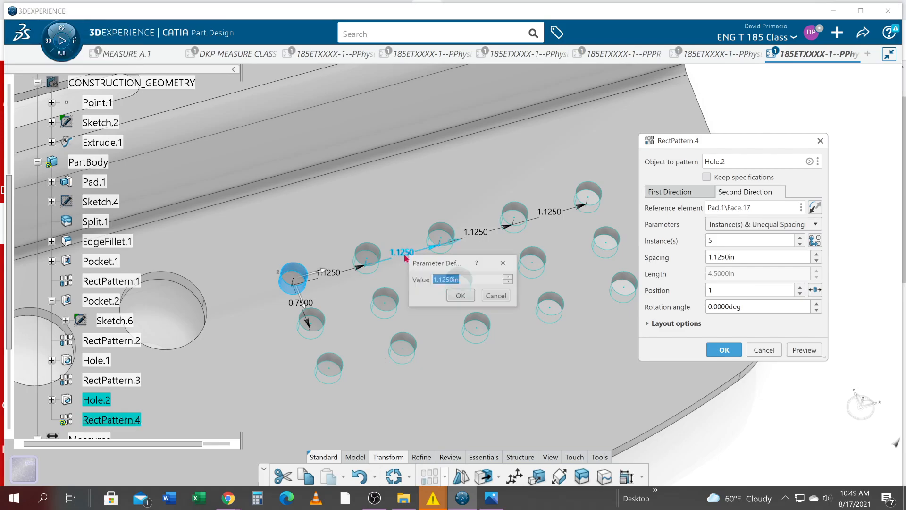
text(1.)
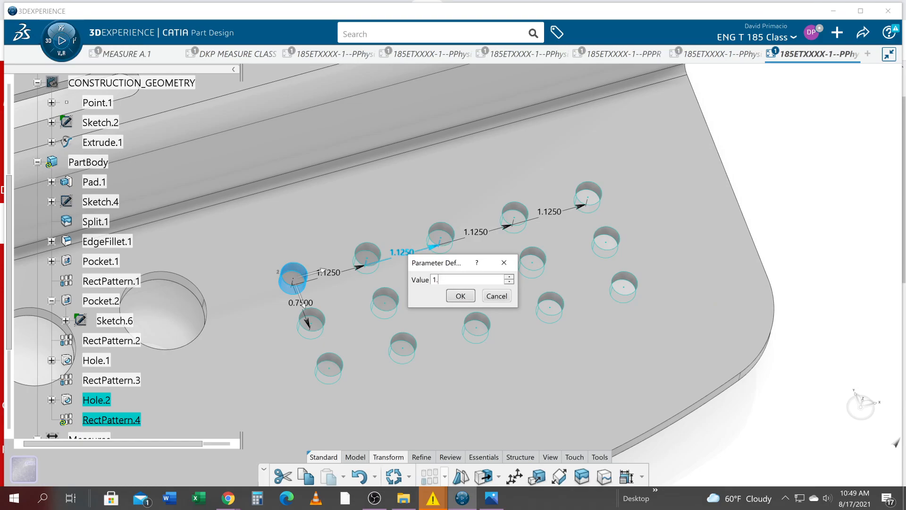
text(2500in)
click(454, 296)
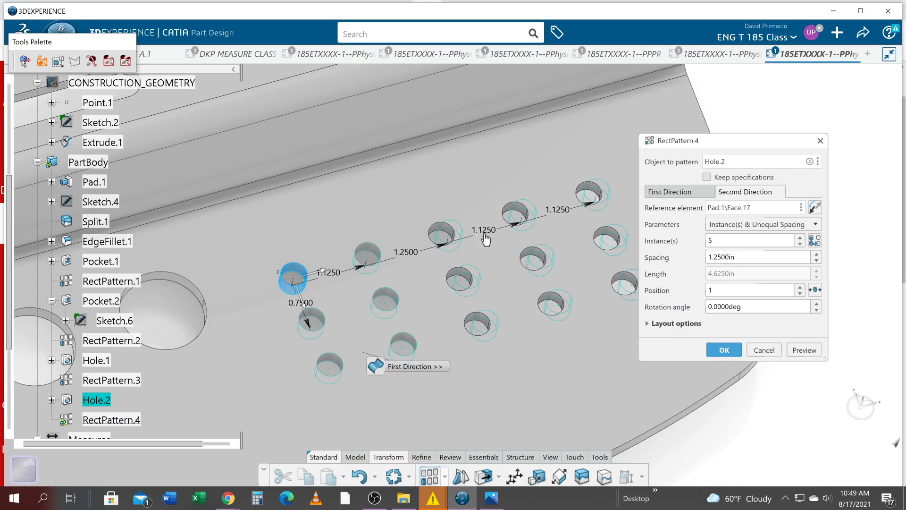
double_click(486, 232)
text(1.25)
click(535, 269)
middle_drag(579, 333, 561, 303)
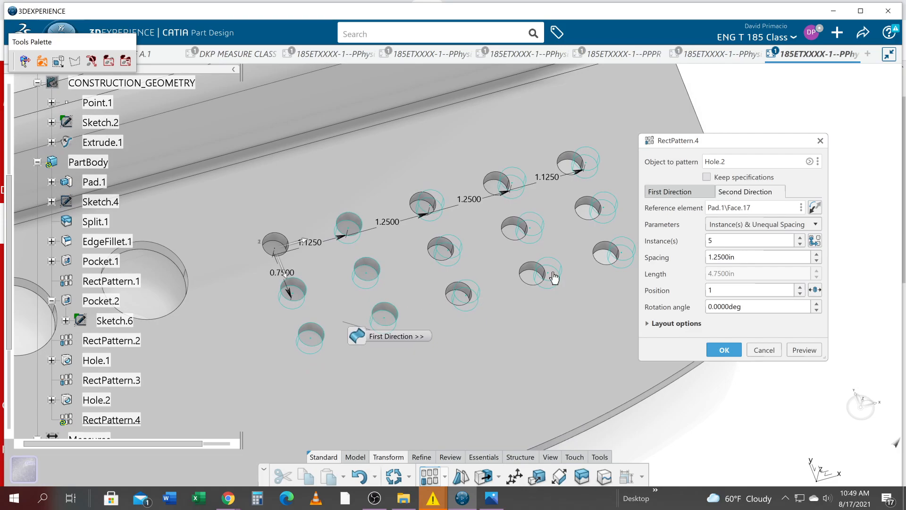
Set the pattern's first direction to Instance(s) & Unequal Spacing and its second spacing to 0.875 in
click(703, 192)
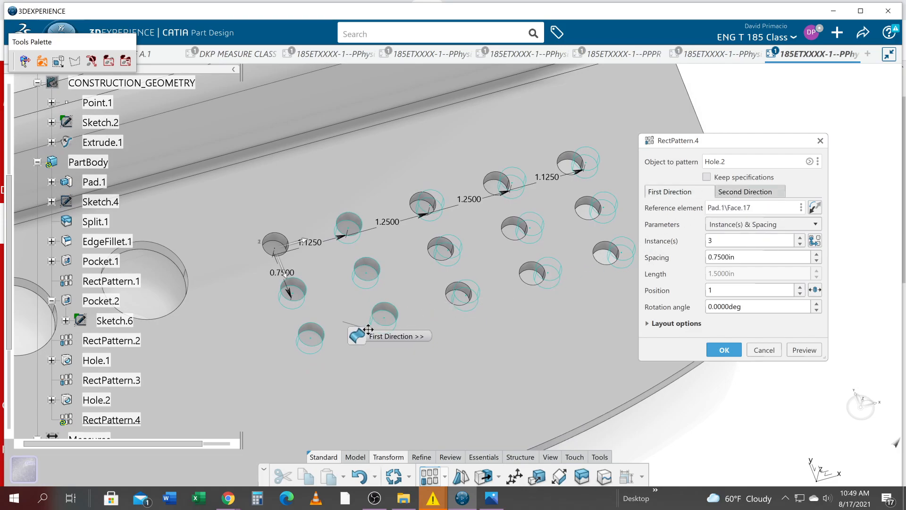
click(711, 229)
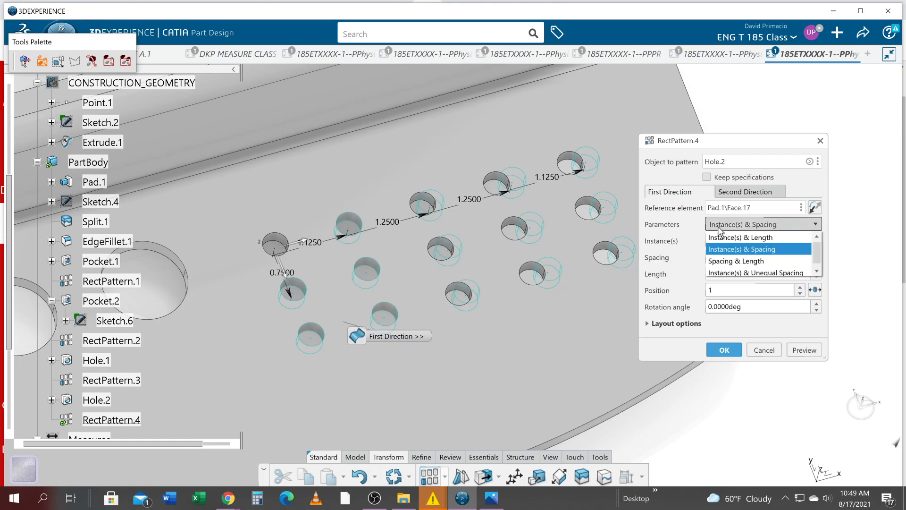
click(726, 272)
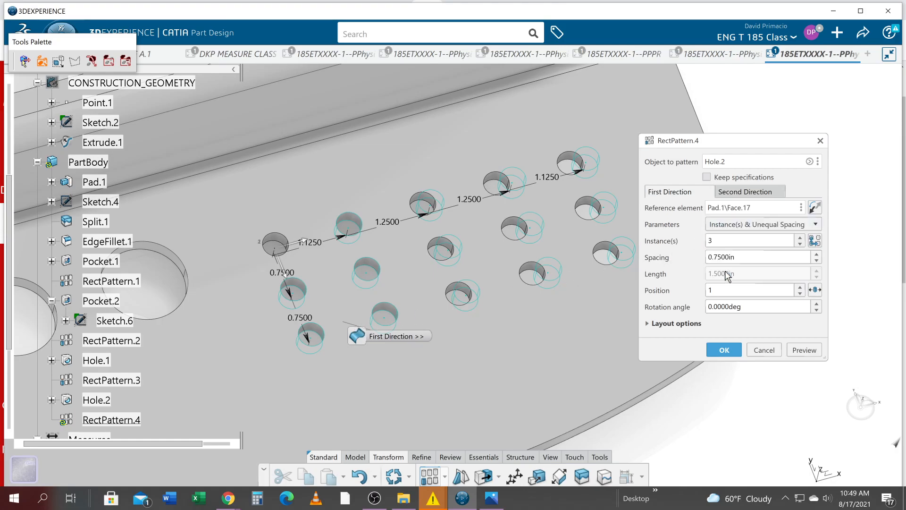
double_click(311, 319)
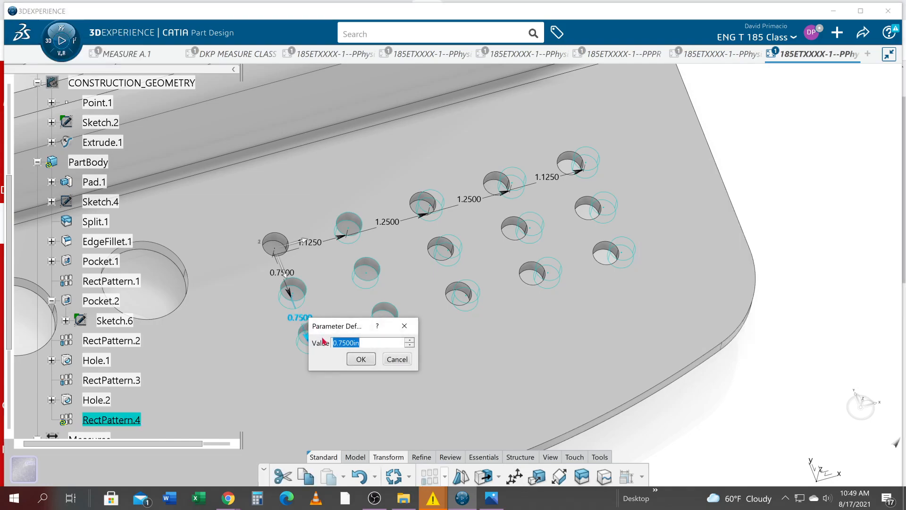
text(.875)
click(357, 361)
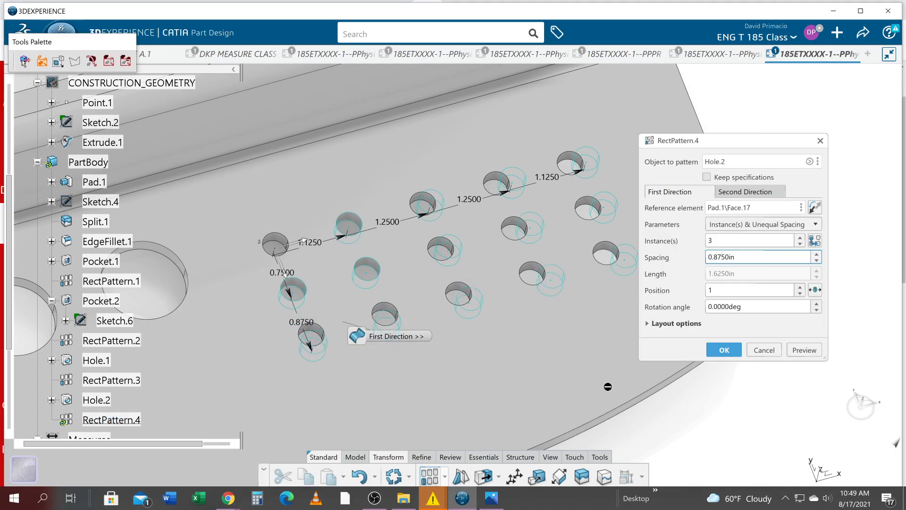
Try a second spacing of 1.375 in along the pattern's first direction and preview the grid
middle_drag(421, 368, 441, 388)
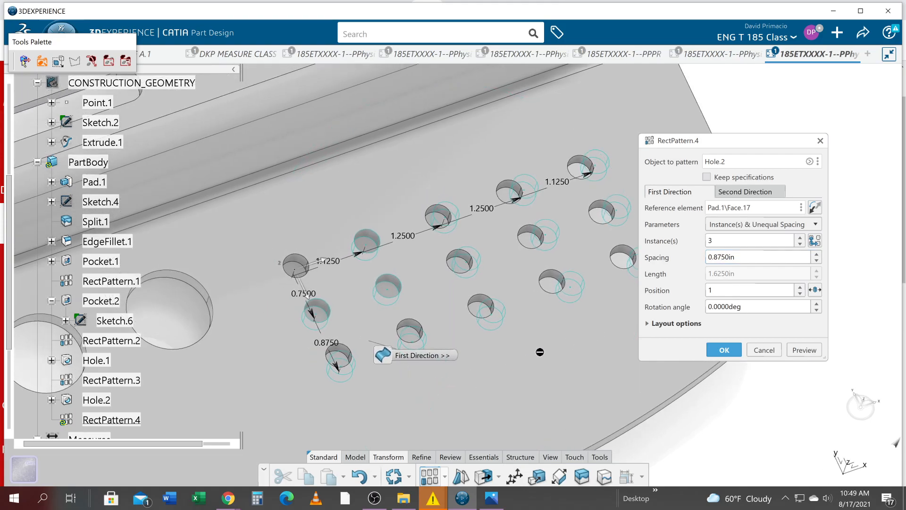
middle_drag(540, 336, 537, 328)
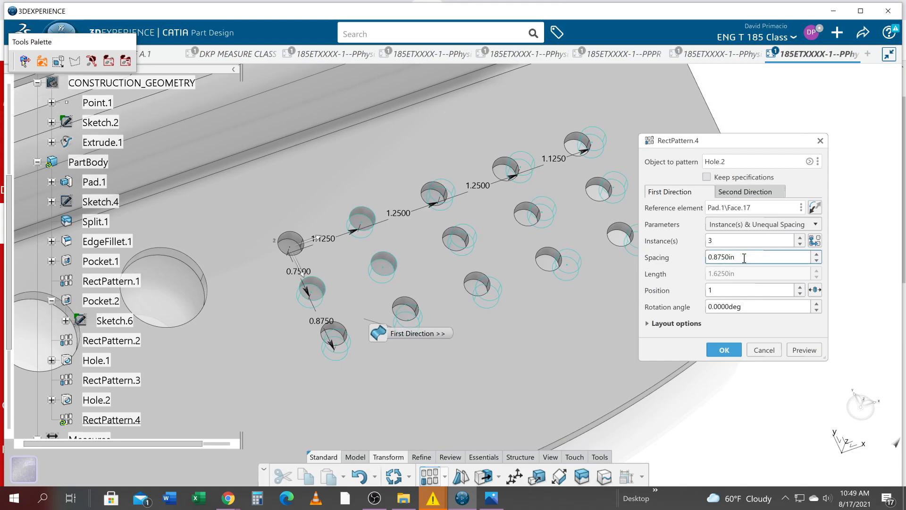
drag(745, 258, 694, 258)
text(1.375)
click(794, 349)
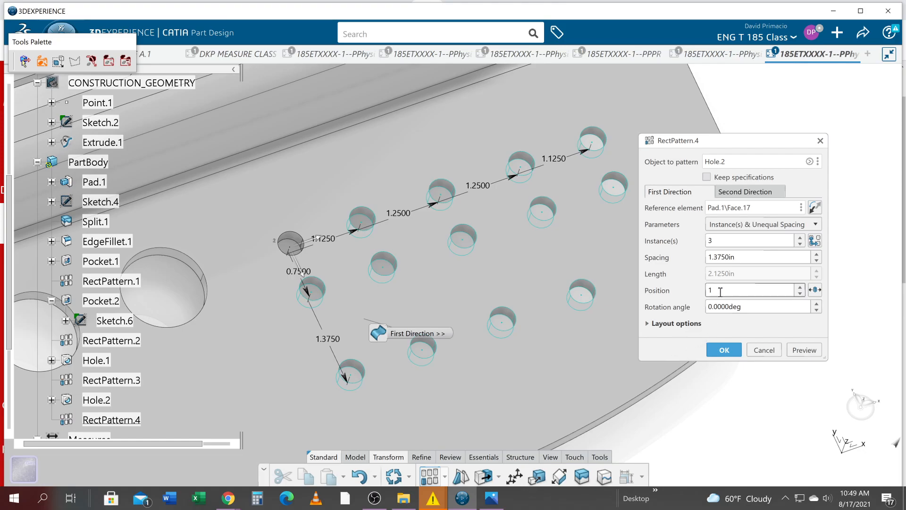
Set the second spacing along the first direction to 1.125 in, preview it and accept the rectangular pattern
drag(744, 258, 695, 259)
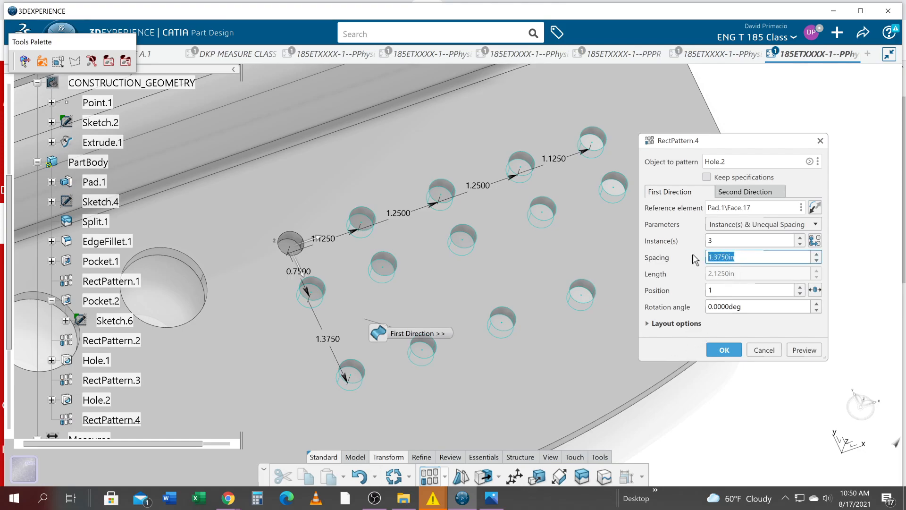
text(1.125)
click(791, 350)
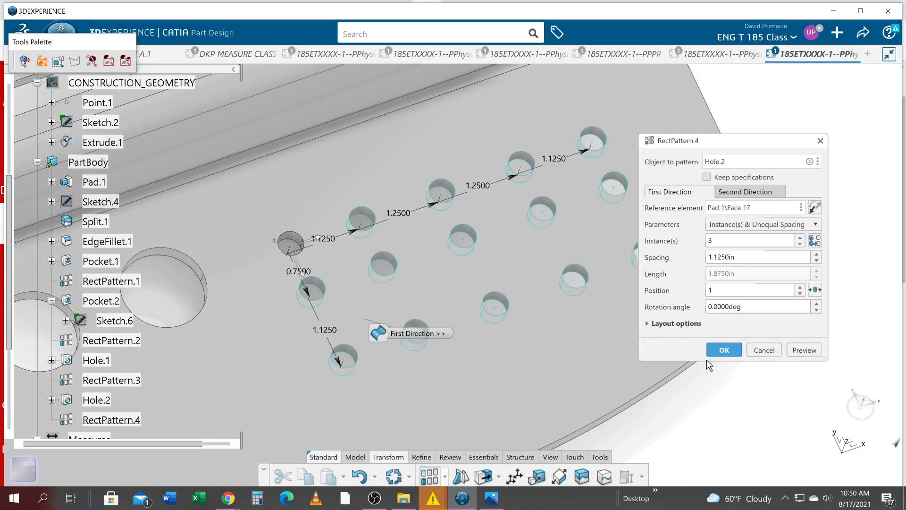
click(723, 352)
middle_drag(740, 343, 424, 314)
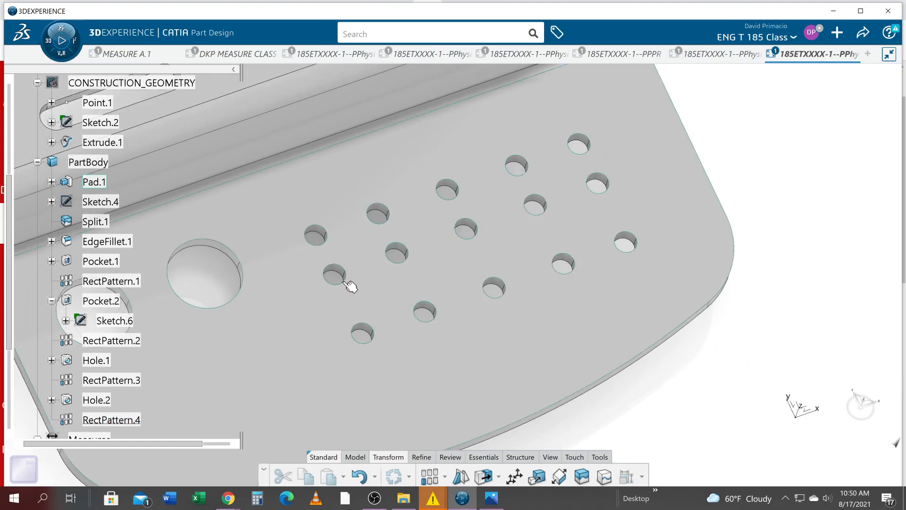
Review the original flange hole's definition, close it and examine the unequally spaced hole grid from another angle
double_click(324, 239)
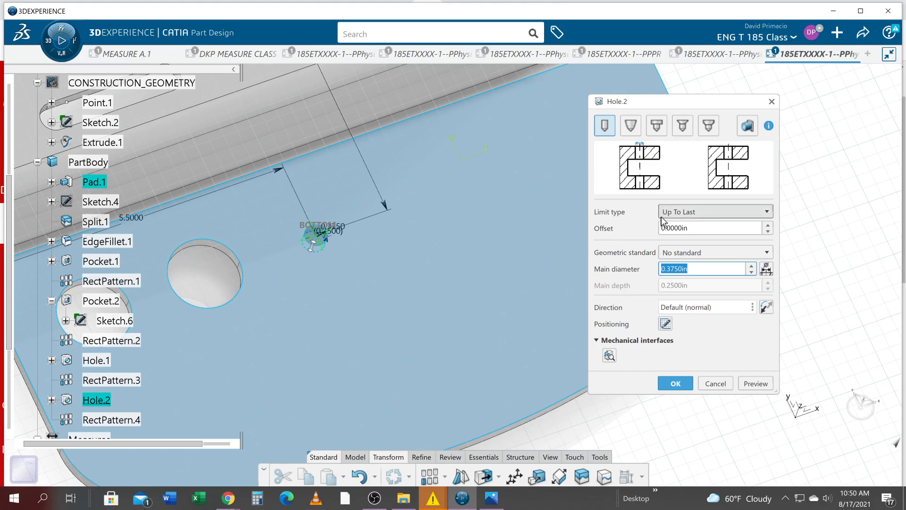
text(0.175)
click(664, 384)
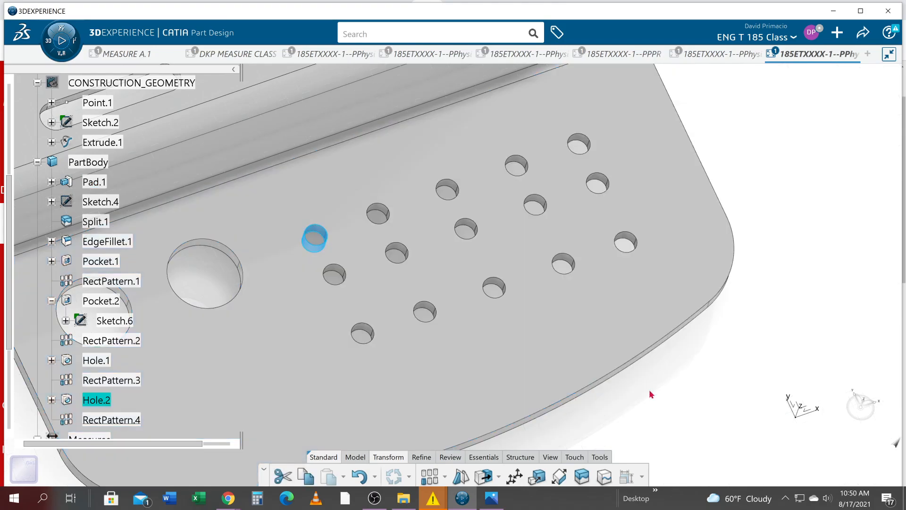
middle_drag(564, 324, 608, 373)
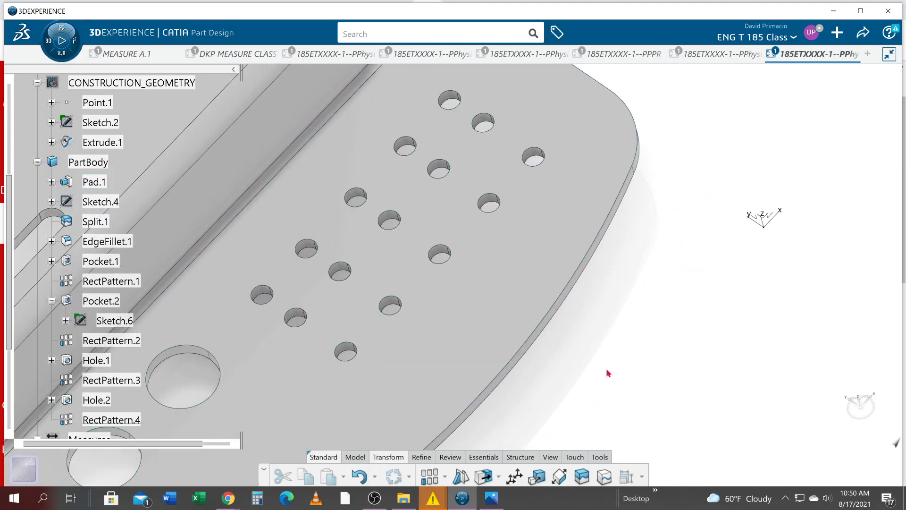
middle_drag(631, 330, 627, 358)
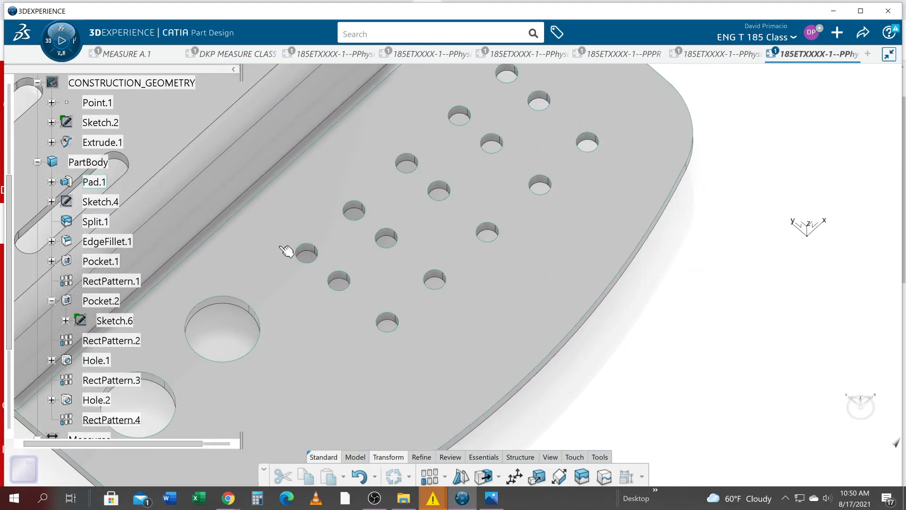
Edit the flange hole pattern so the second spacing along its first direction is 0.875 in
double_click(137, 421)
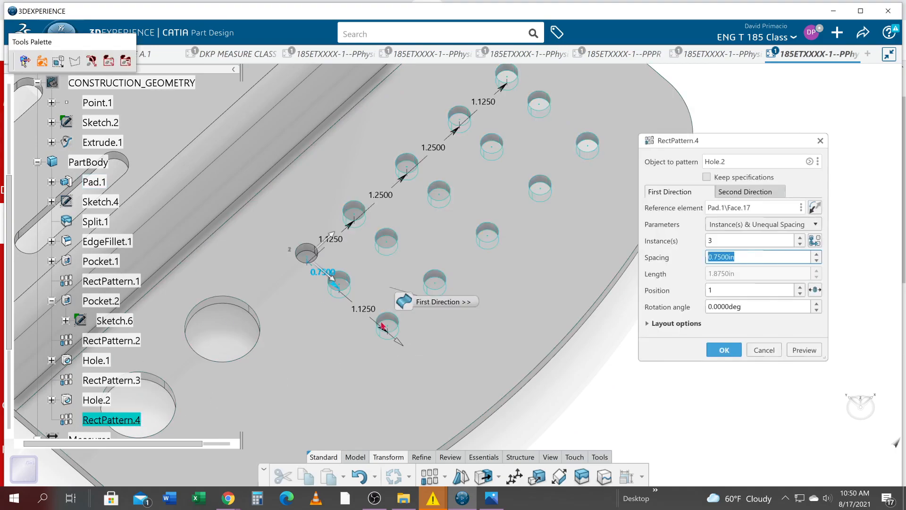
double_click(375, 312)
text(.875)
key(Return)
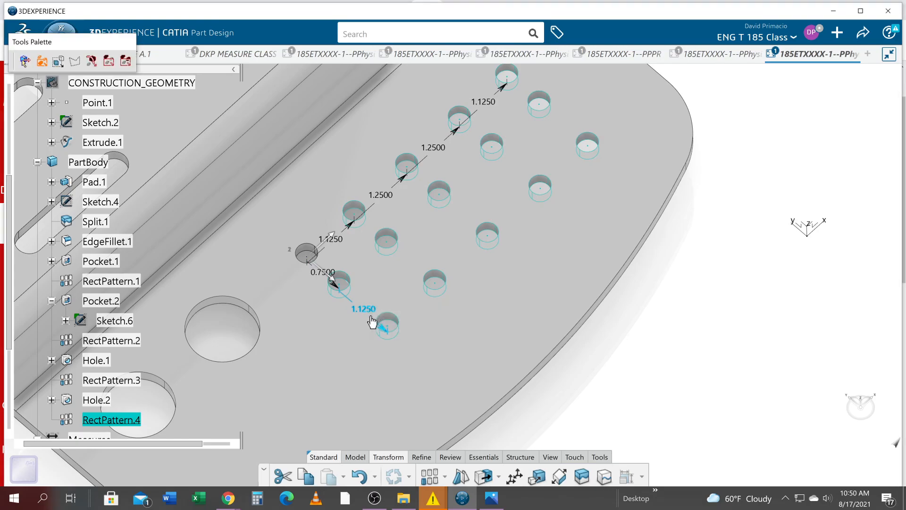
click(724, 349)
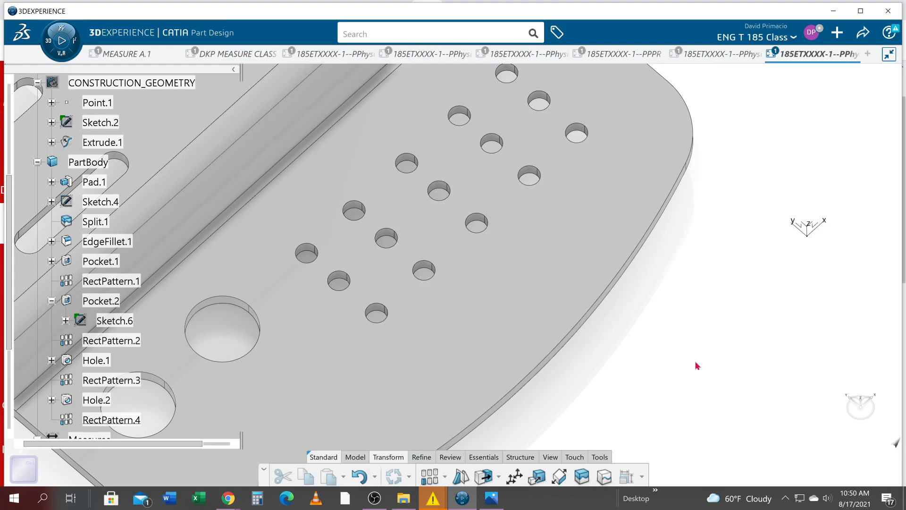
Examine the whole bracket and switch to Chrome to compare it with the Sheetmetal bracket III assignment drawing
middle_drag(680, 330, 687, 361)
middle_drag(633, 330, 714, 362)
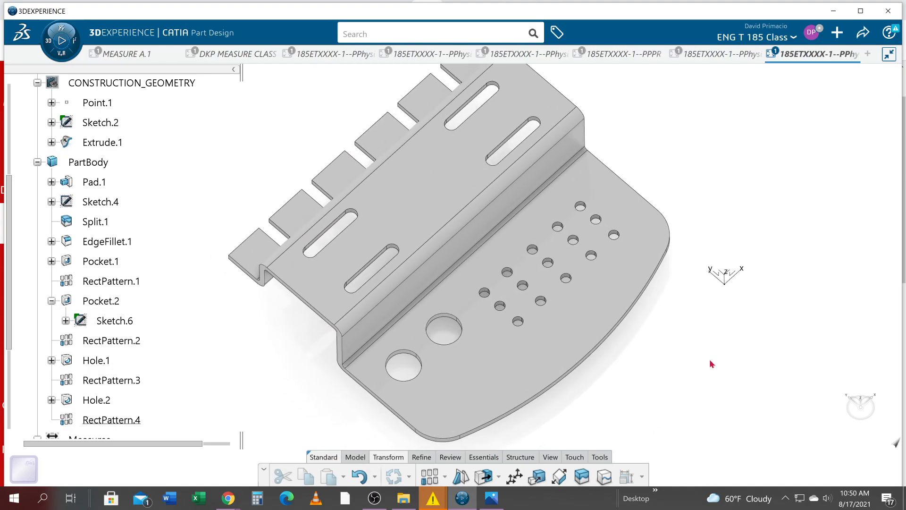
key(alt+Tab)
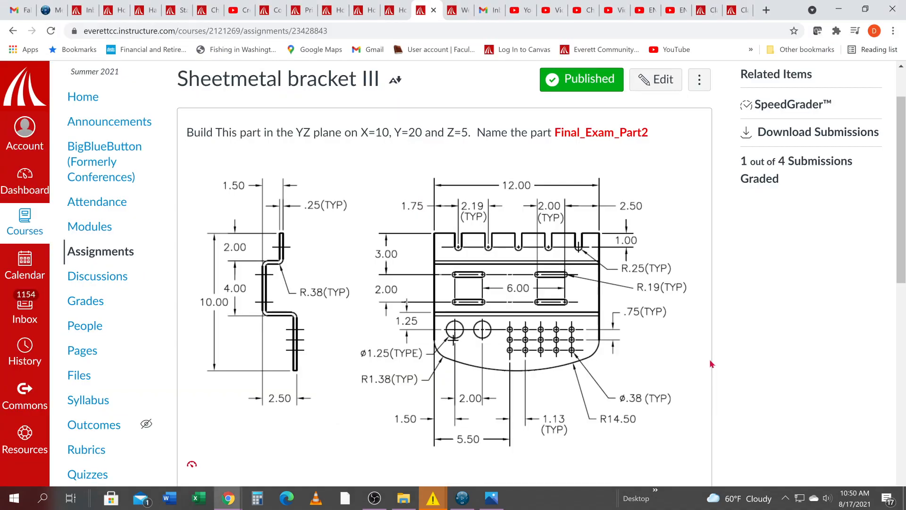